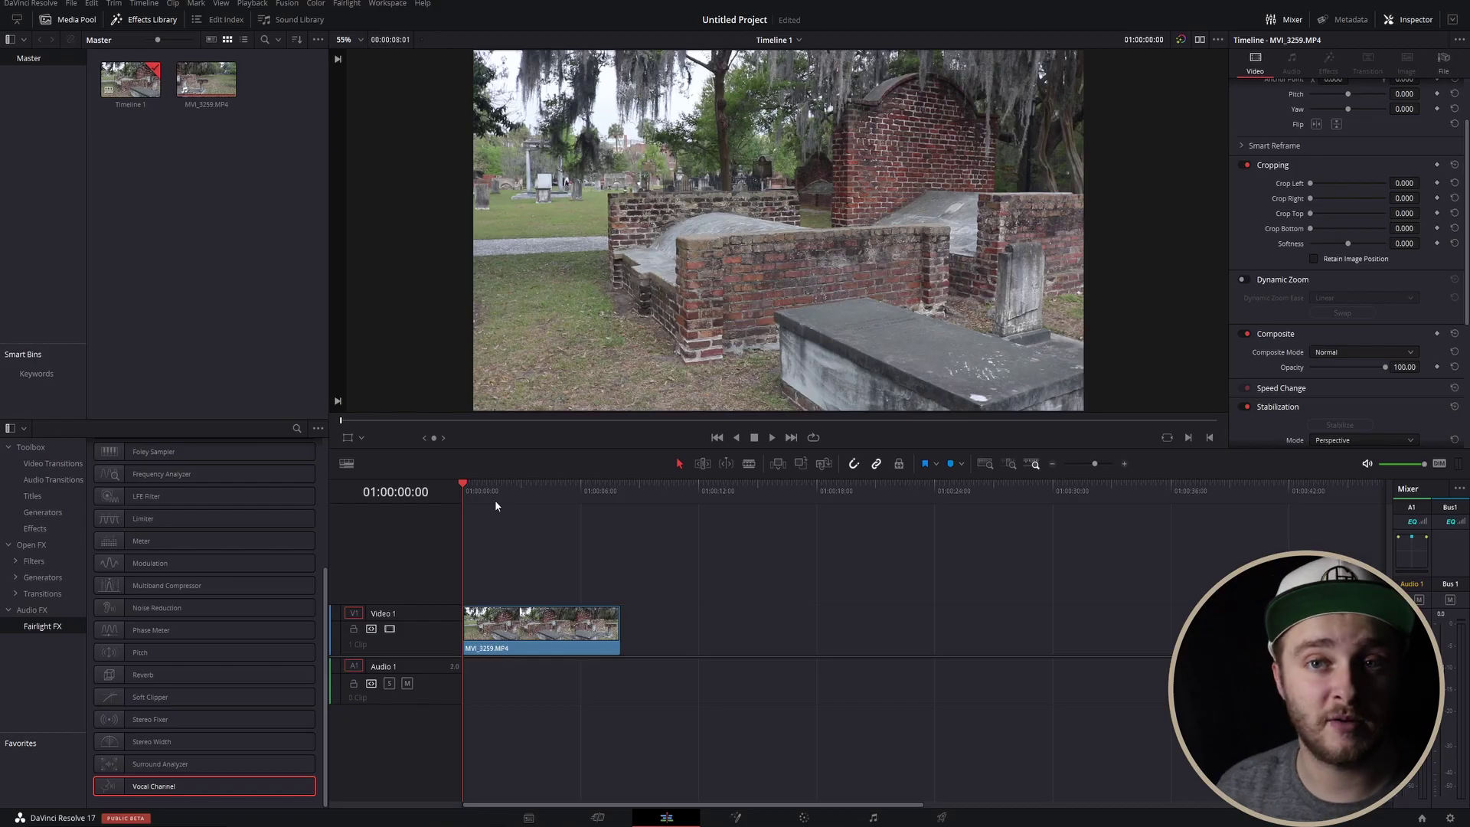
# Scrub through the cemetery clip MVI_3259.MP4, then return to its first frame.
pyautogui.moveTo(462, 490)
pyautogui.mouseDown()
pyautogui.moveTo(562, 484)
pyautogui.moveTo(448, 496)
pyautogui.mouseUp()
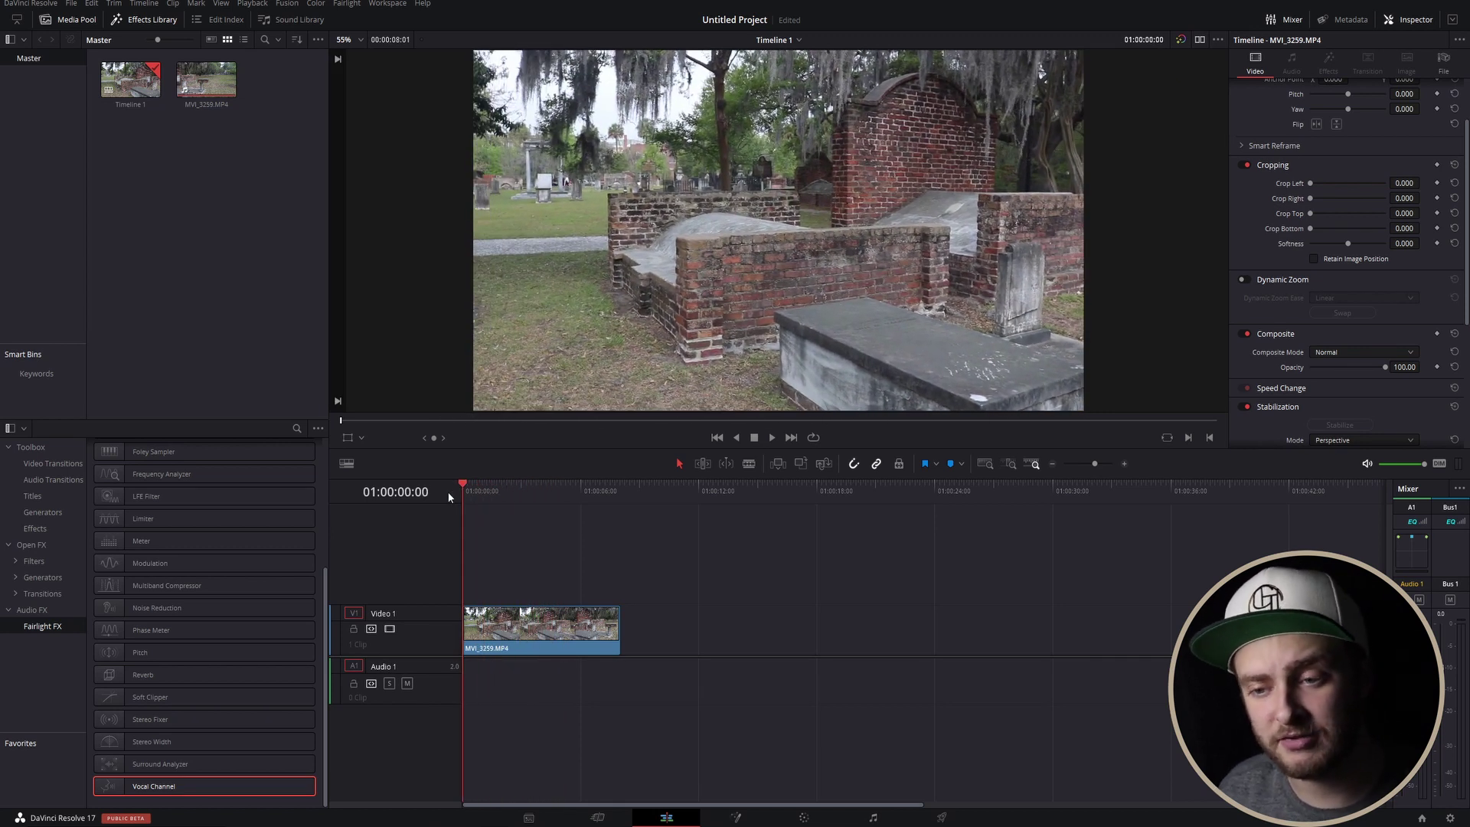
pyautogui.moveTo(450, 490); pyautogui.dragTo(595, 485)
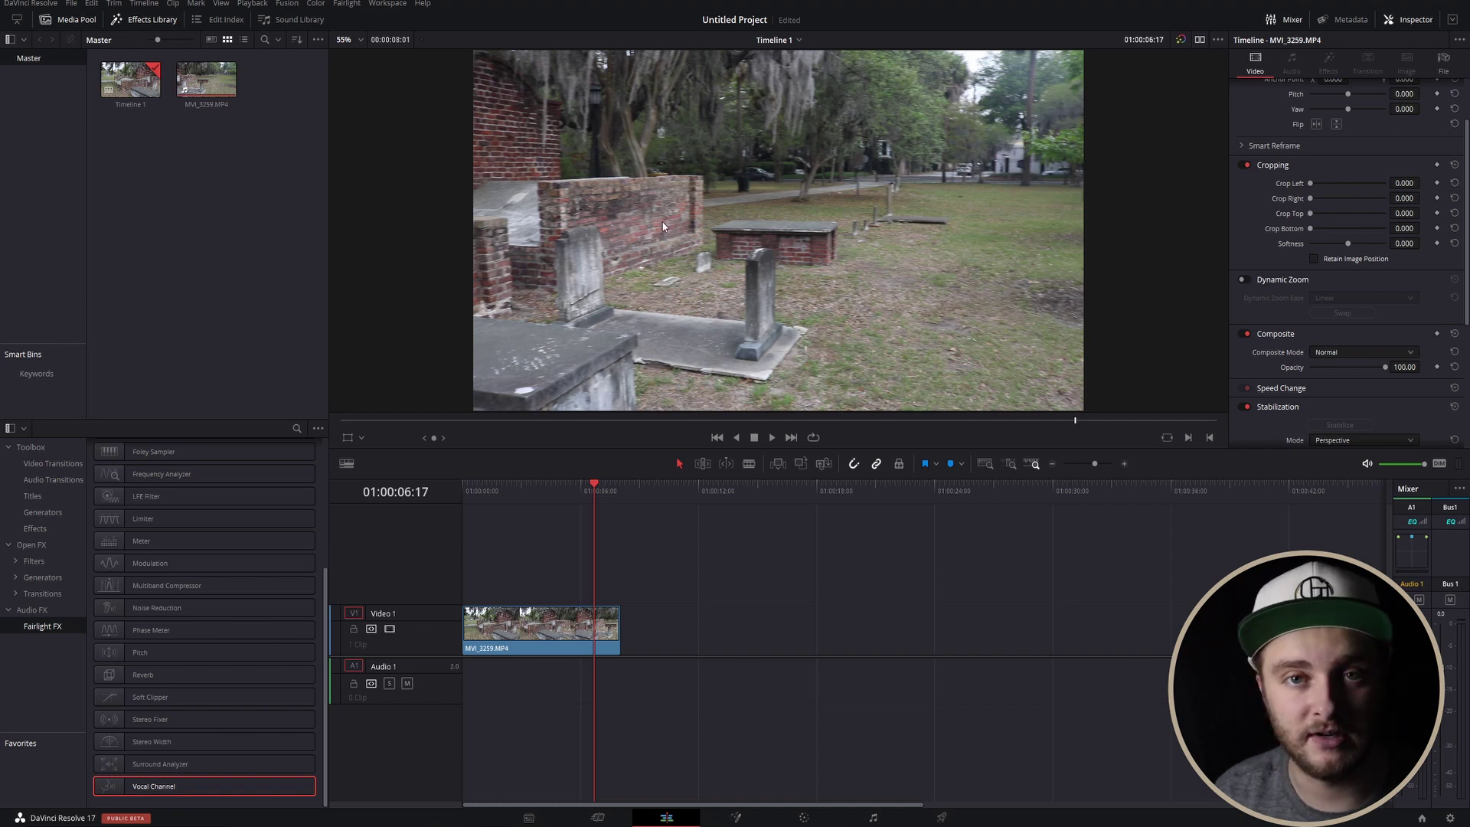
pyautogui.press('Home')
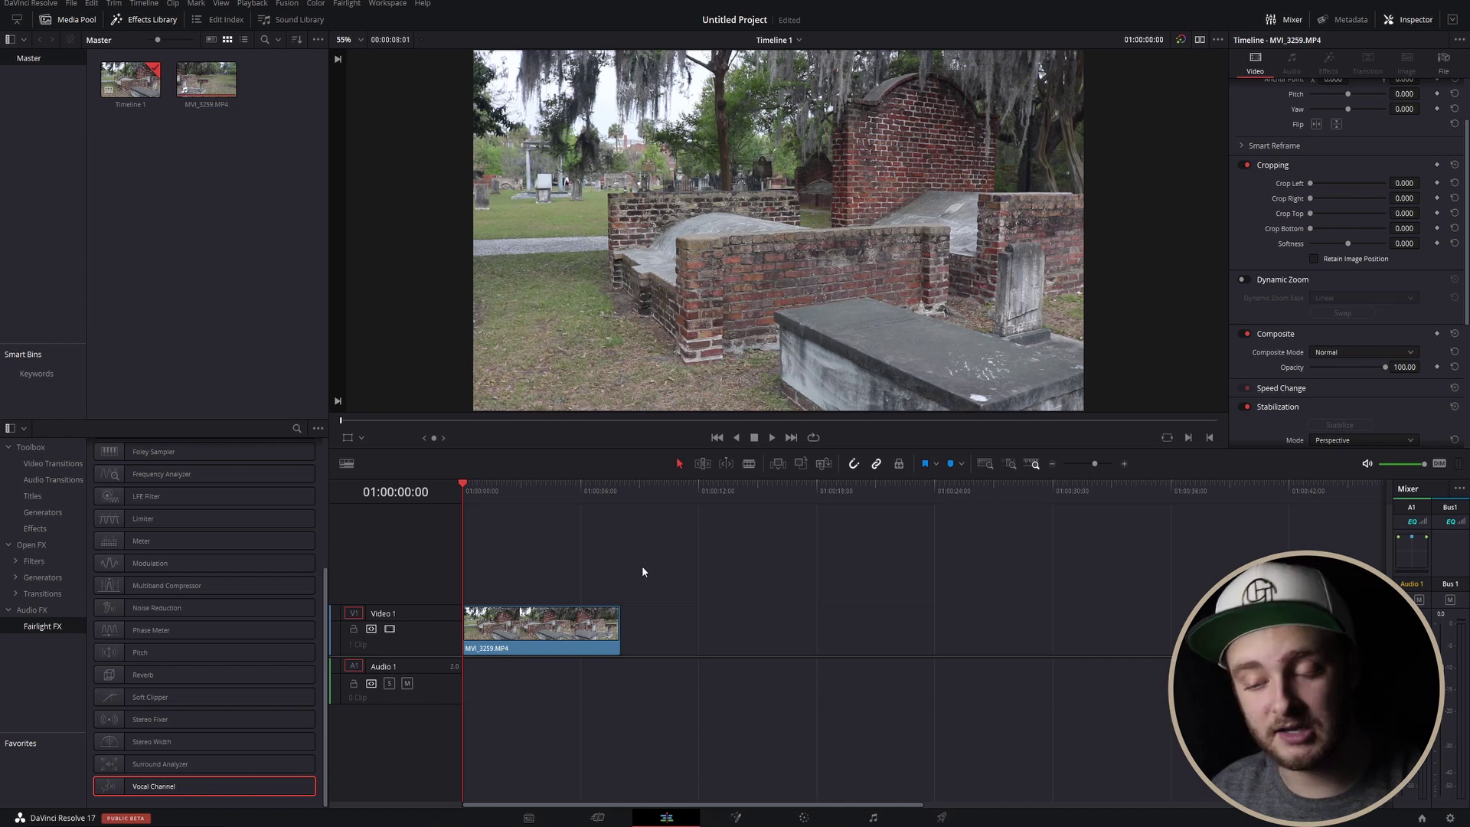
# Switch to Fusion and move the MediaIn1 and MediaOut1 nodes lower in the graph.
pyautogui.click(736, 819)
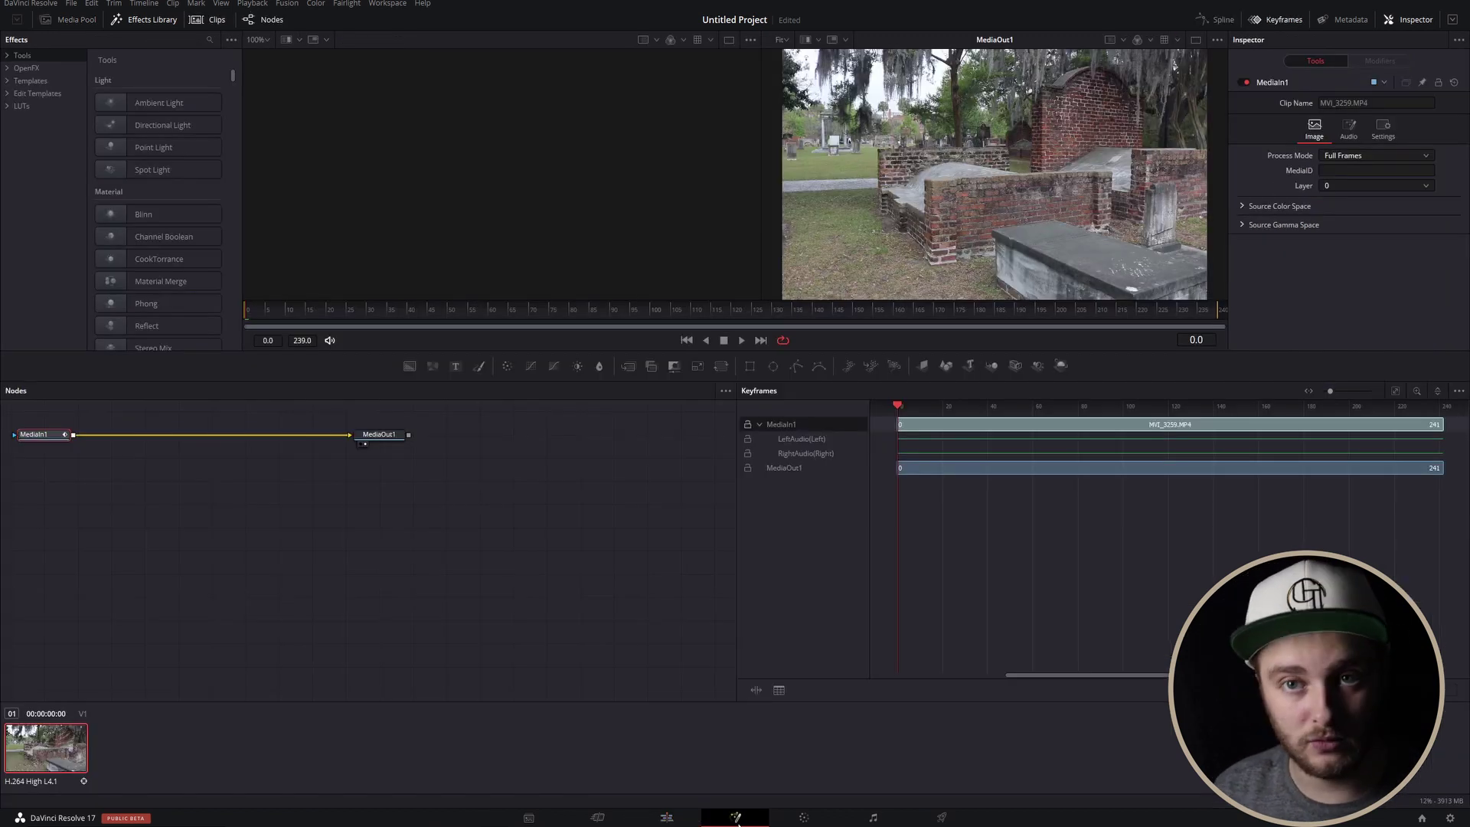
pyautogui.moveTo(12, 421); pyautogui.dragTo(475, 518)
pyautogui.moveTo(148, 463); pyautogui.dragTo(652, 597)
pyautogui.moveTo(490, 511); pyautogui.dragTo(519, 555)
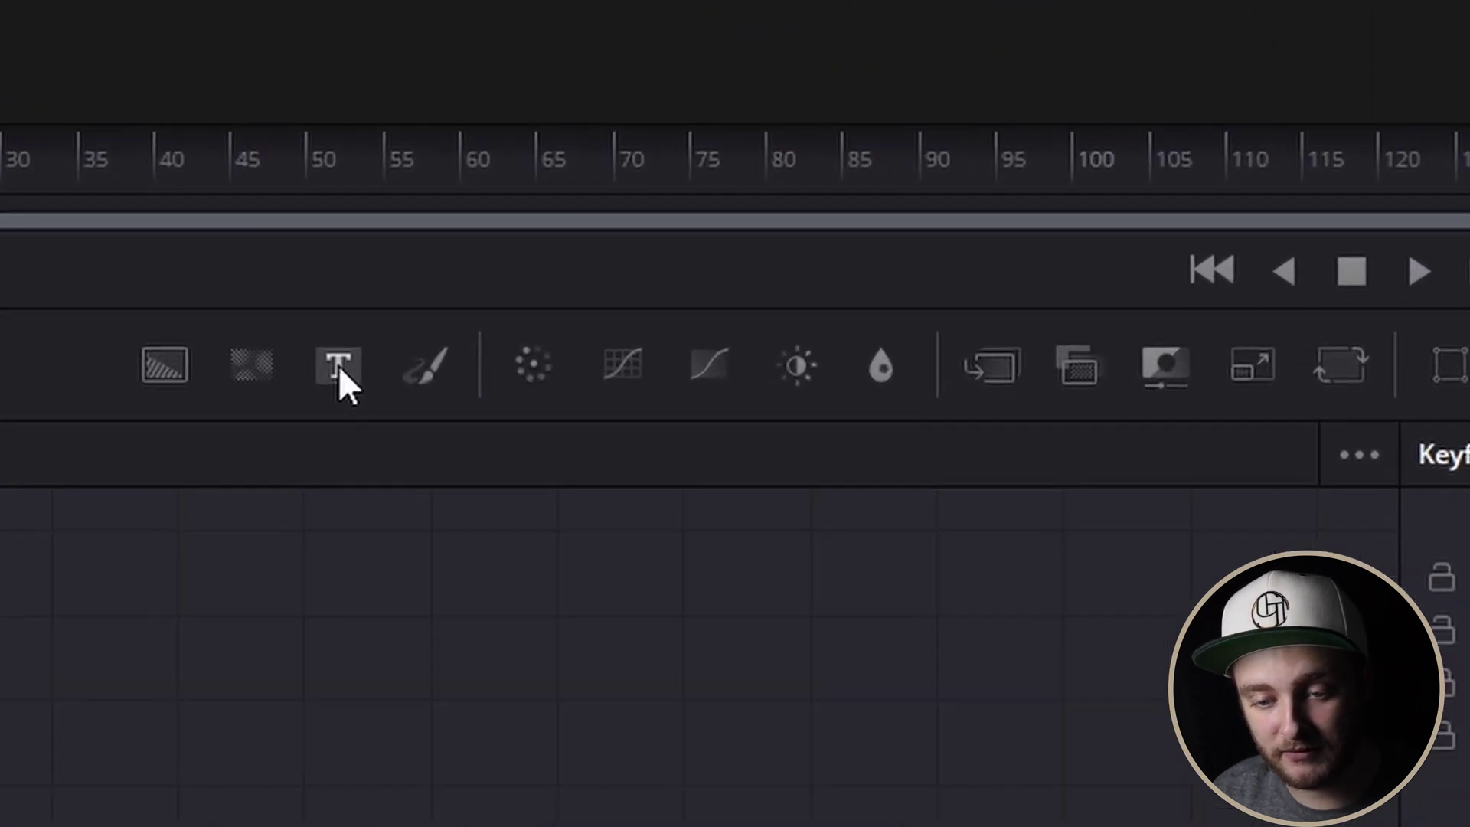
# Add Text1 and Merge1, inserting Merge1 on the MediaIn1–MediaOut1 link.
pyautogui.click(307, 366)
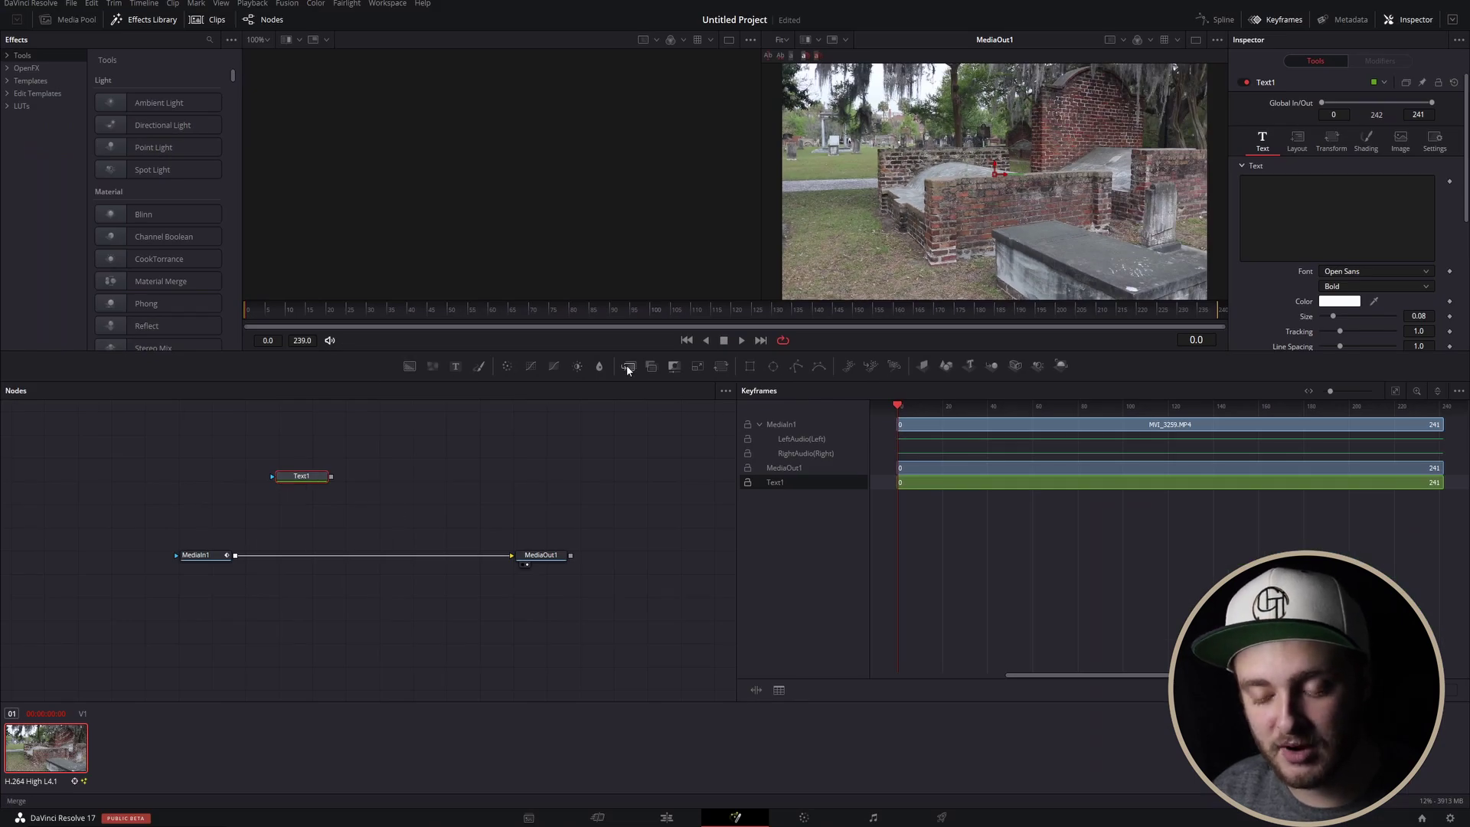
pyautogui.click(627, 366)
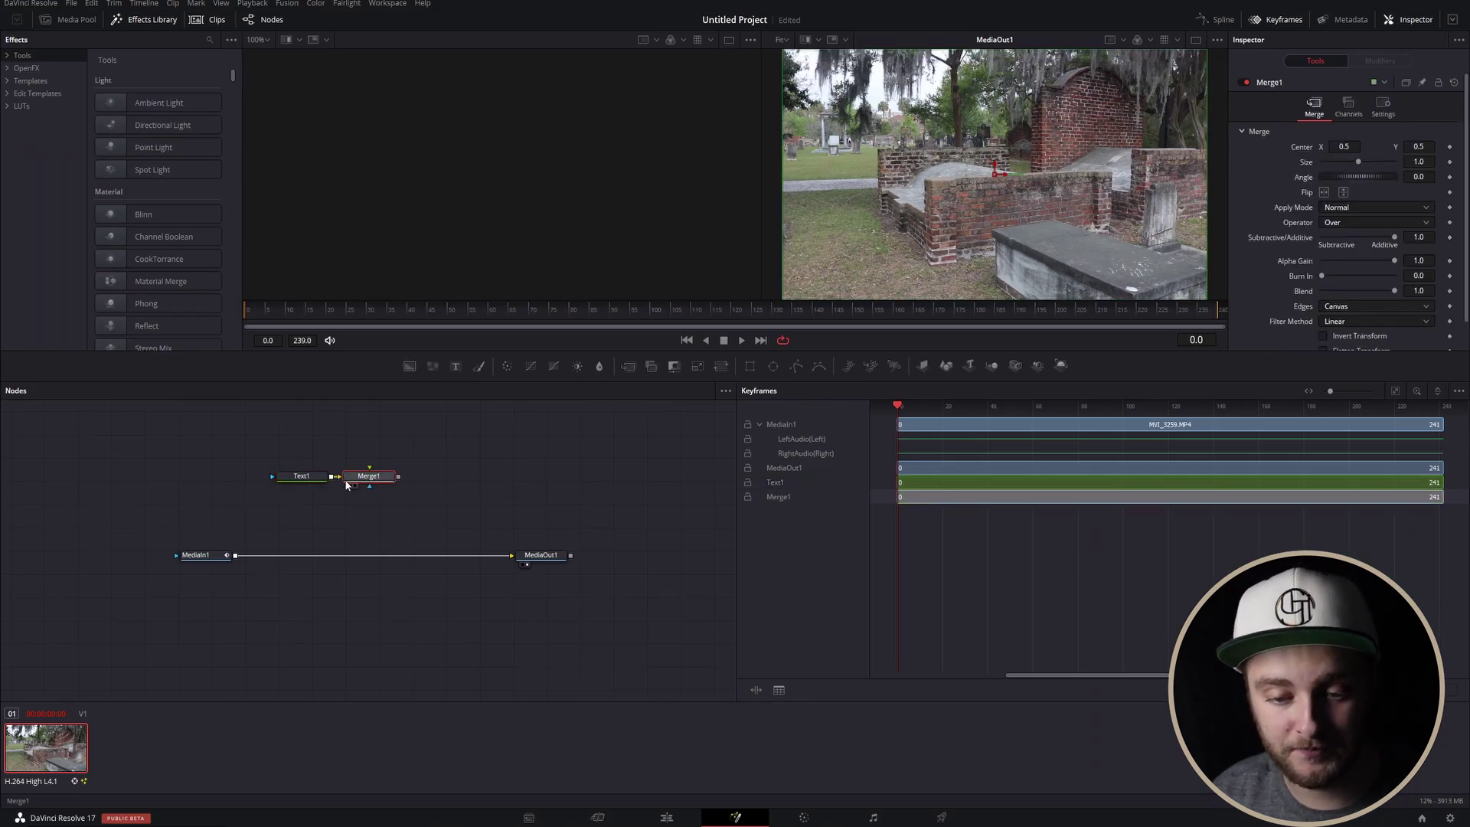
pyautogui.moveTo(350, 485); pyautogui.dragTo(439, 507)
pyautogui.moveTo(406, 457); pyautogui.dragTo(461, 476)
pyautogui.moveTo(303, 475); pyautogui.dragTo(209, 442)
pyautogui.moveTo(473, 473)
pyautogui.mouseDown()
pyautogui.moveTo(645, 493)
pyautogui.moveTo(468, 491)
pyautogui.mouseUp()
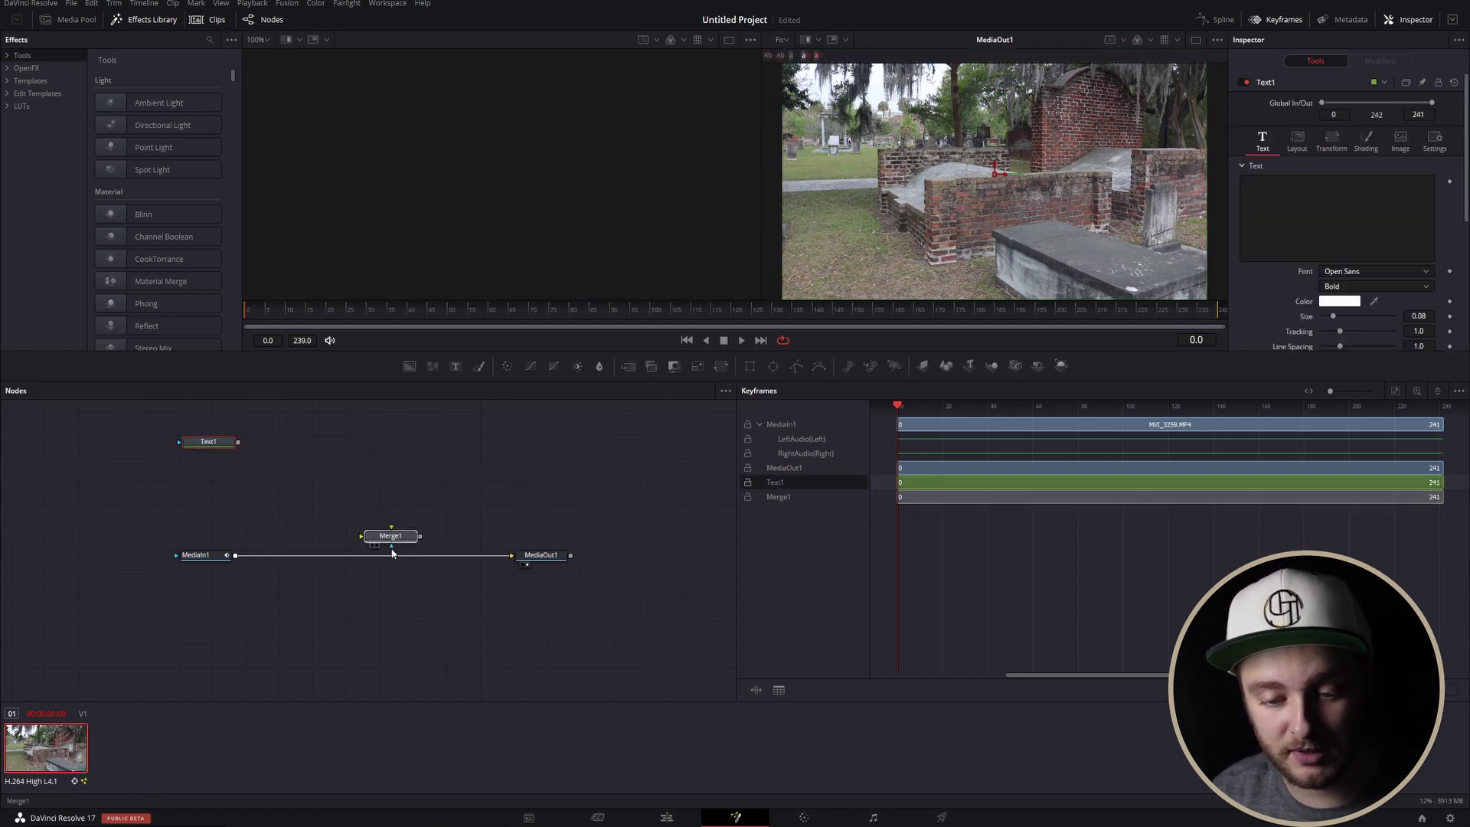
pyautogui.moveTo(389, 557); pyautogui.dragTo(382, 551)
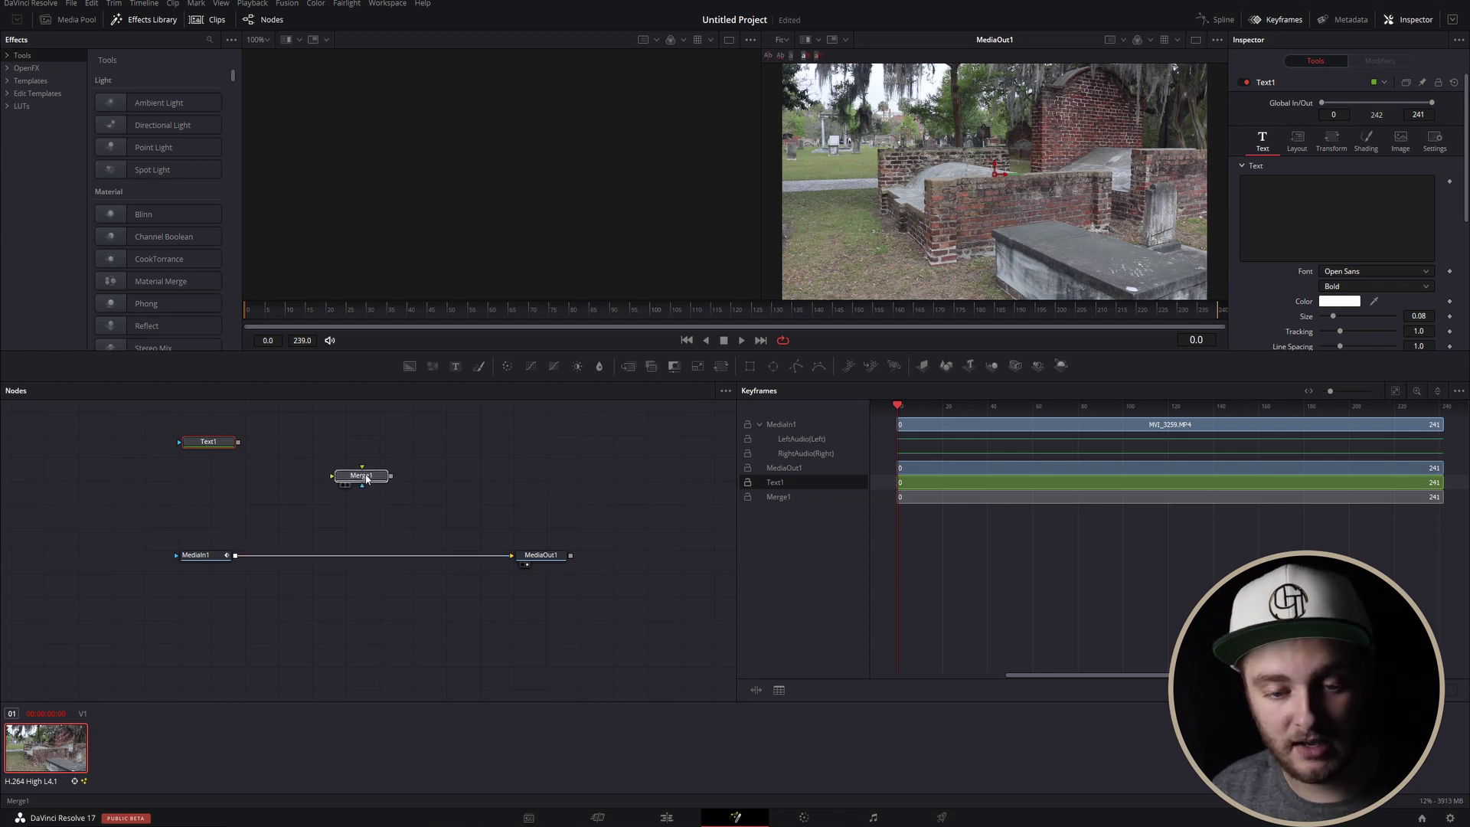
pyautogui.moveTo(363, 476); pyautogui.dragTo(385, 545)
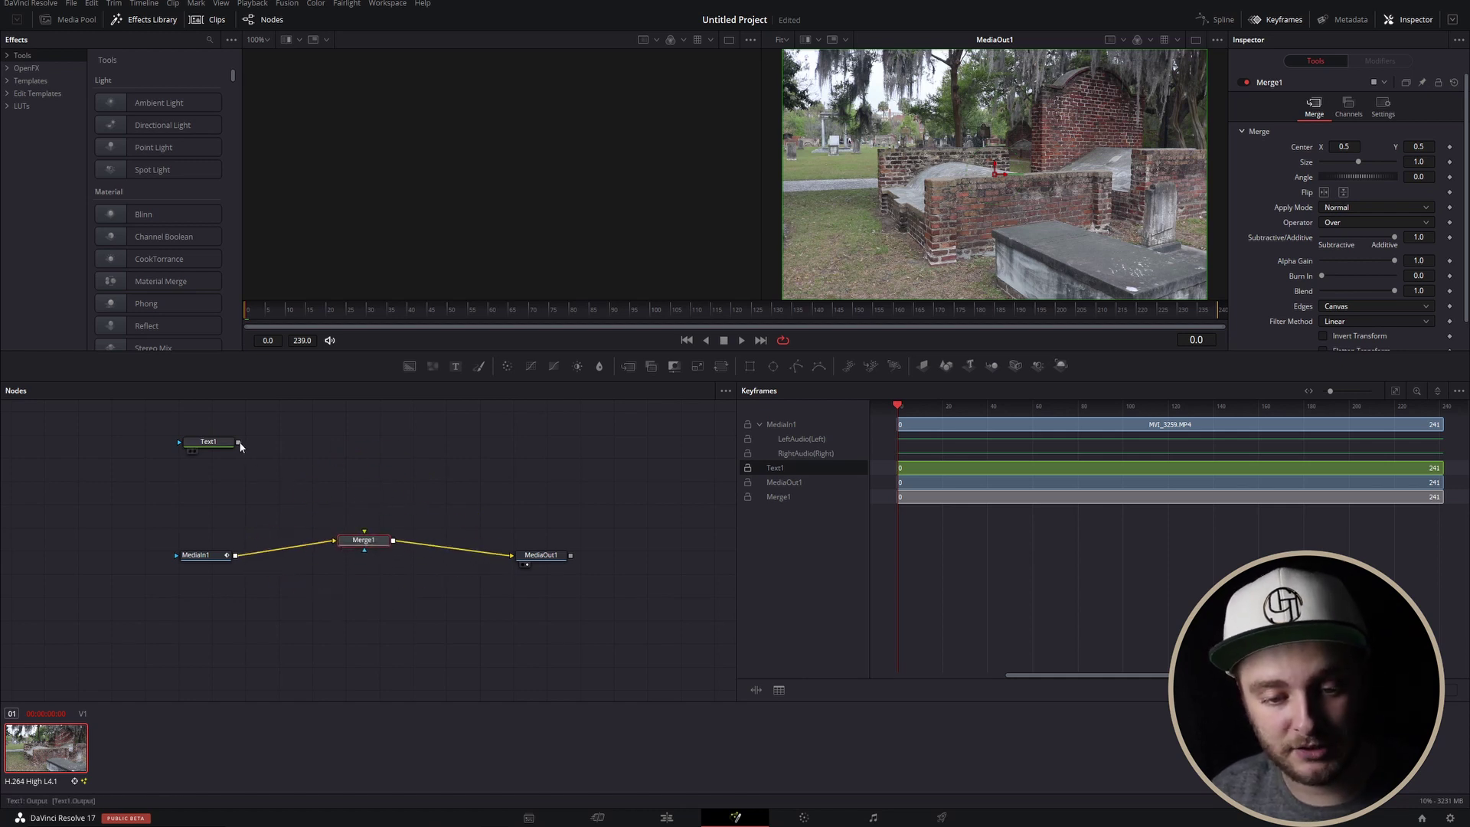
# Wire Text1 into Merge1's foreground and set its text to 'Example'.
pyautogui.moveTo(238, 441); pyautogui.dragTo(365, 530)
pyautogui.click(207, 441)
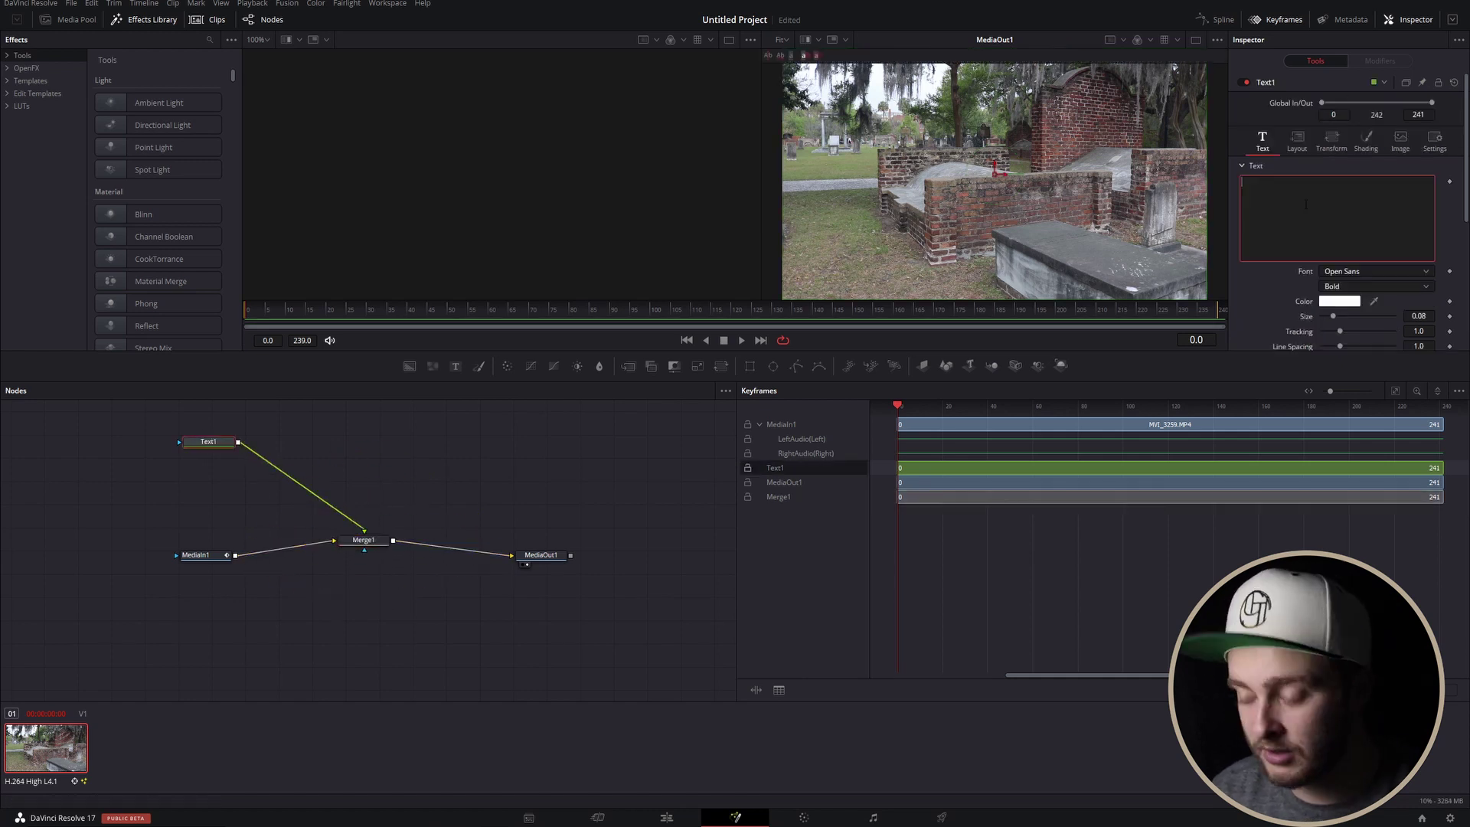
pyautogui.write('Example')
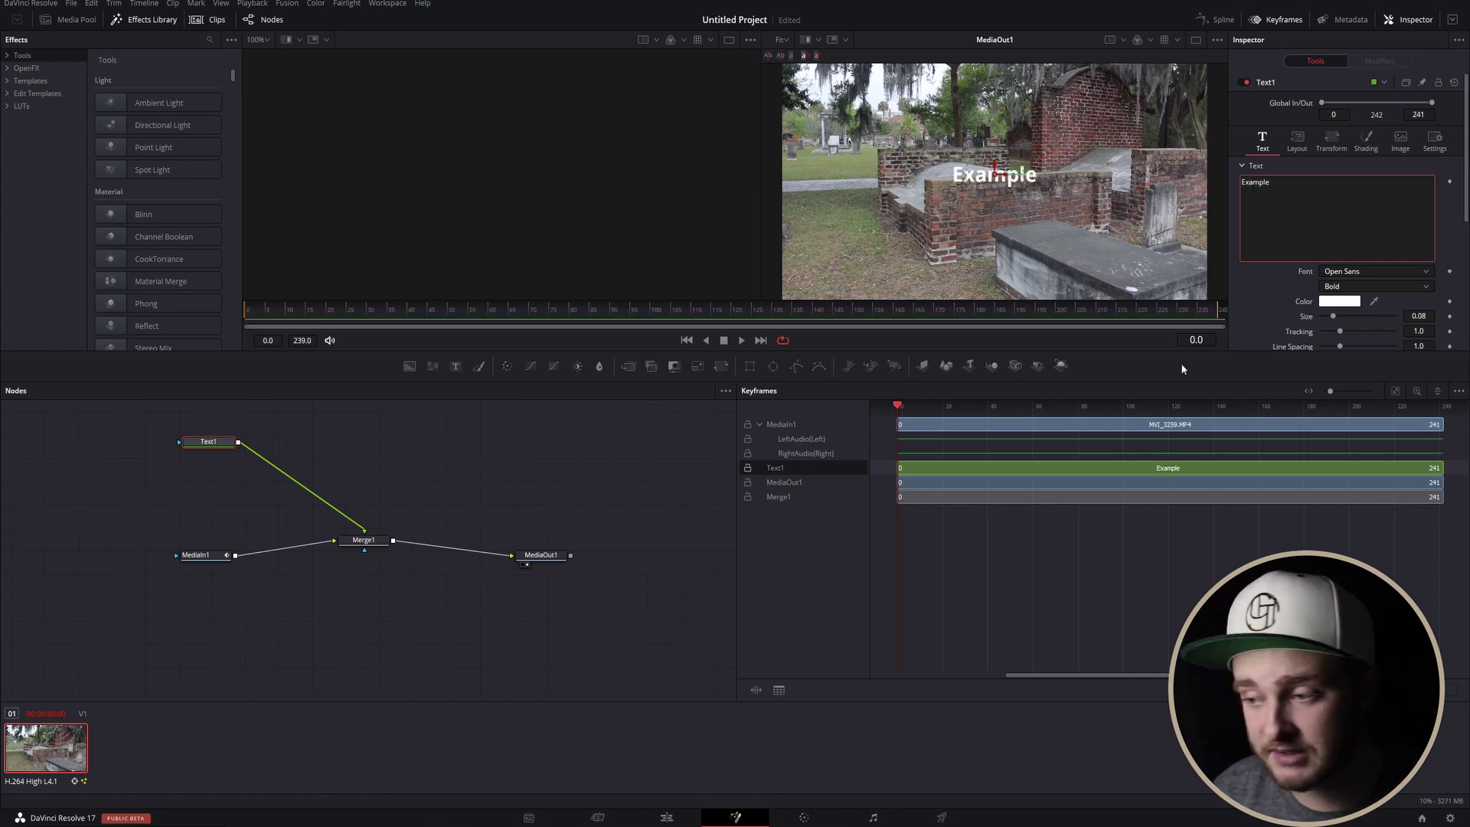
pyautogui.click(447, 441)
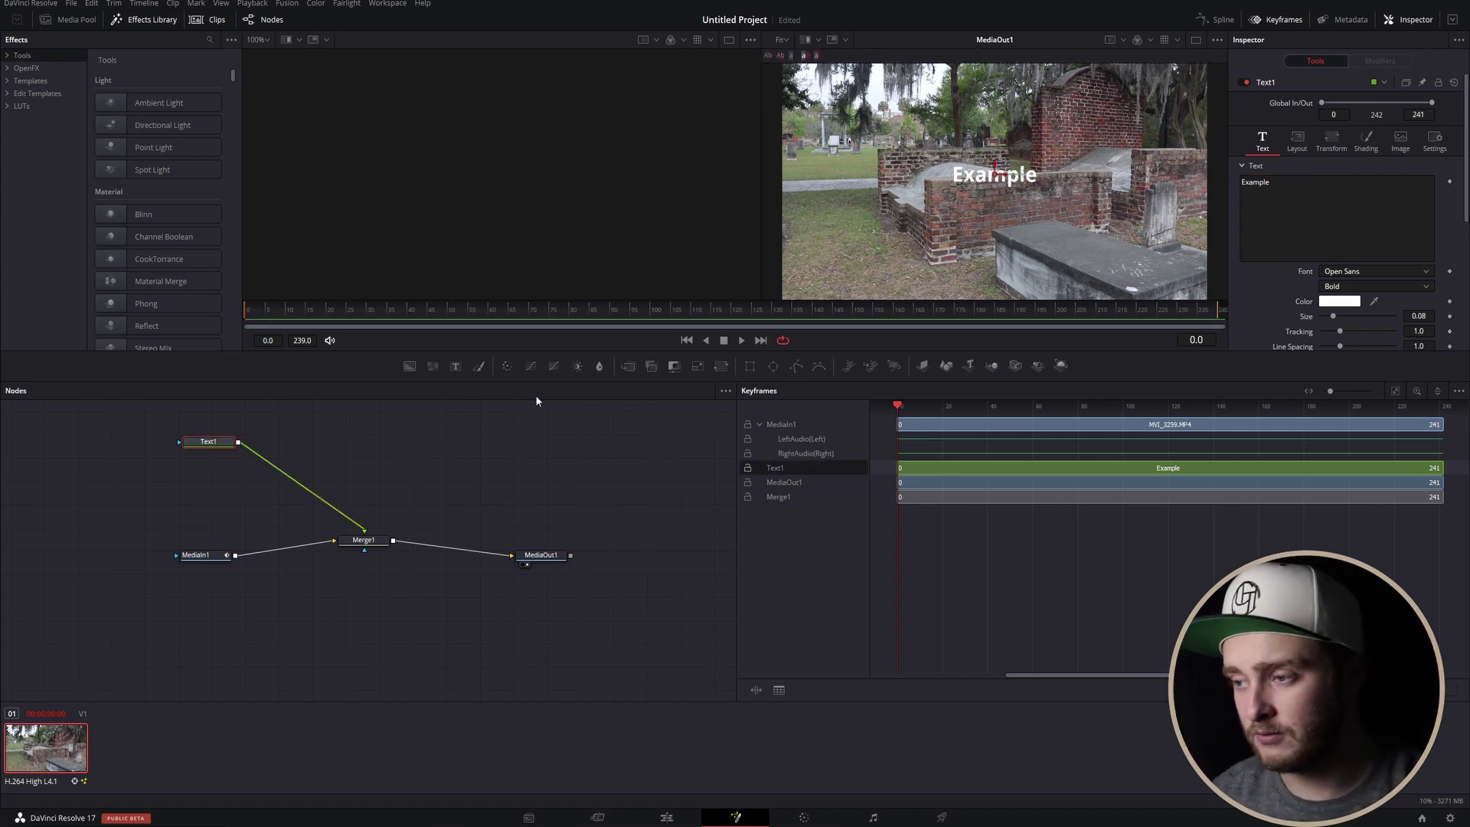
# Show Text1's Transform settings with Rotation expanded, leaving the transform mode on Characters.
pyautogui.click(1333, 138)
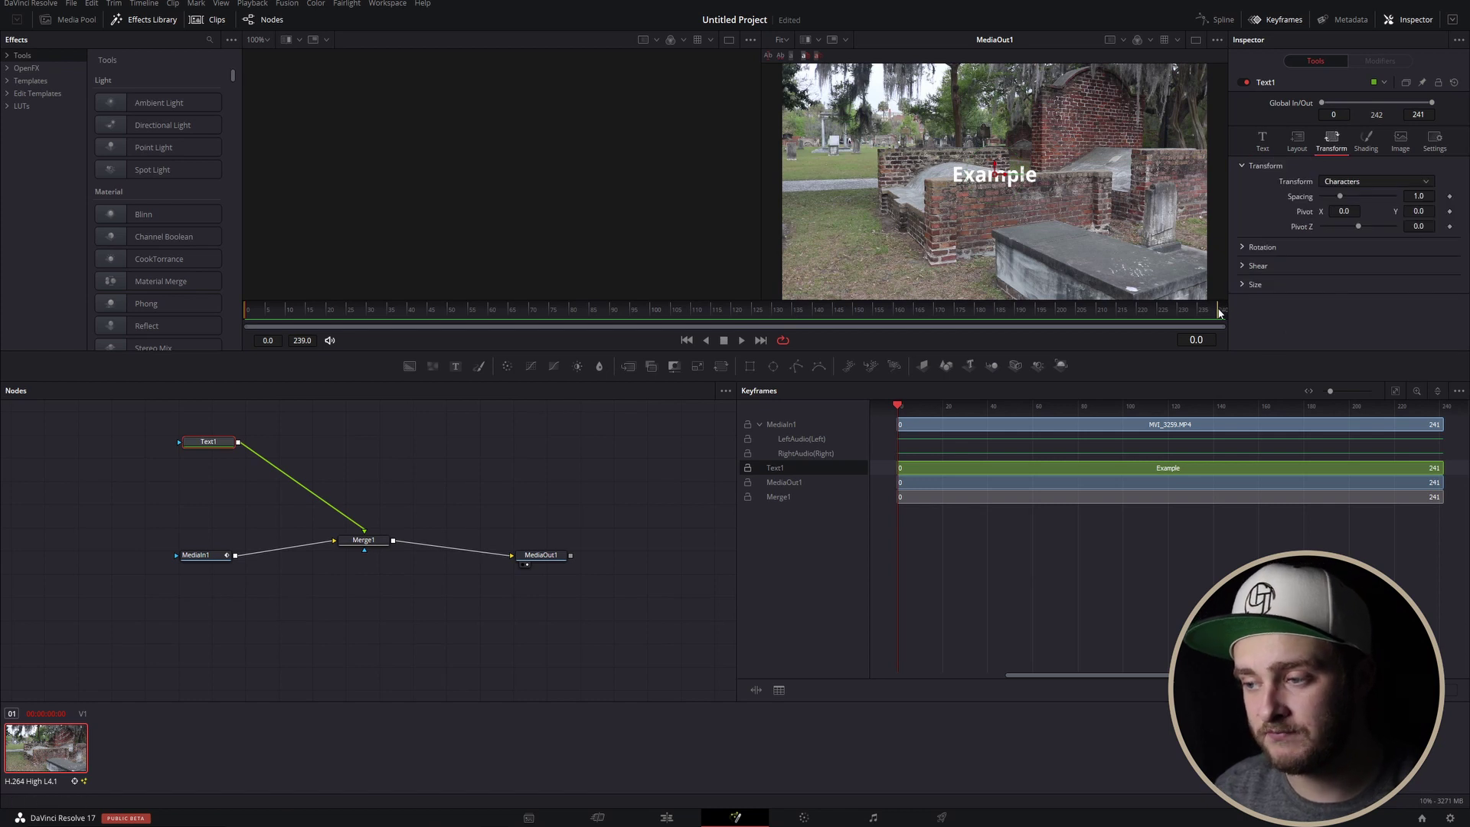
pyautogui.click(1241, 247)
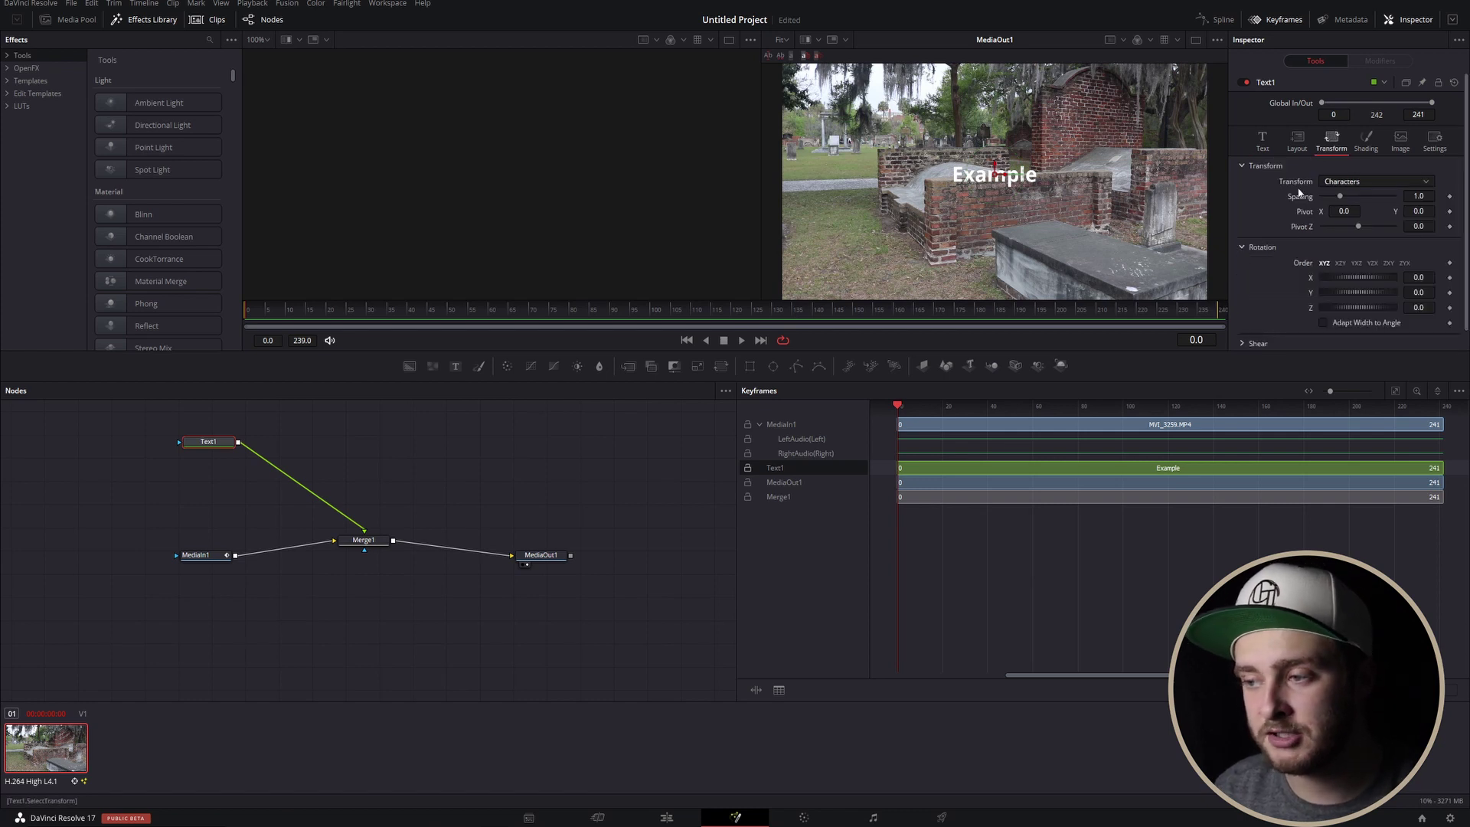
pyautogui.click(1346, 180)
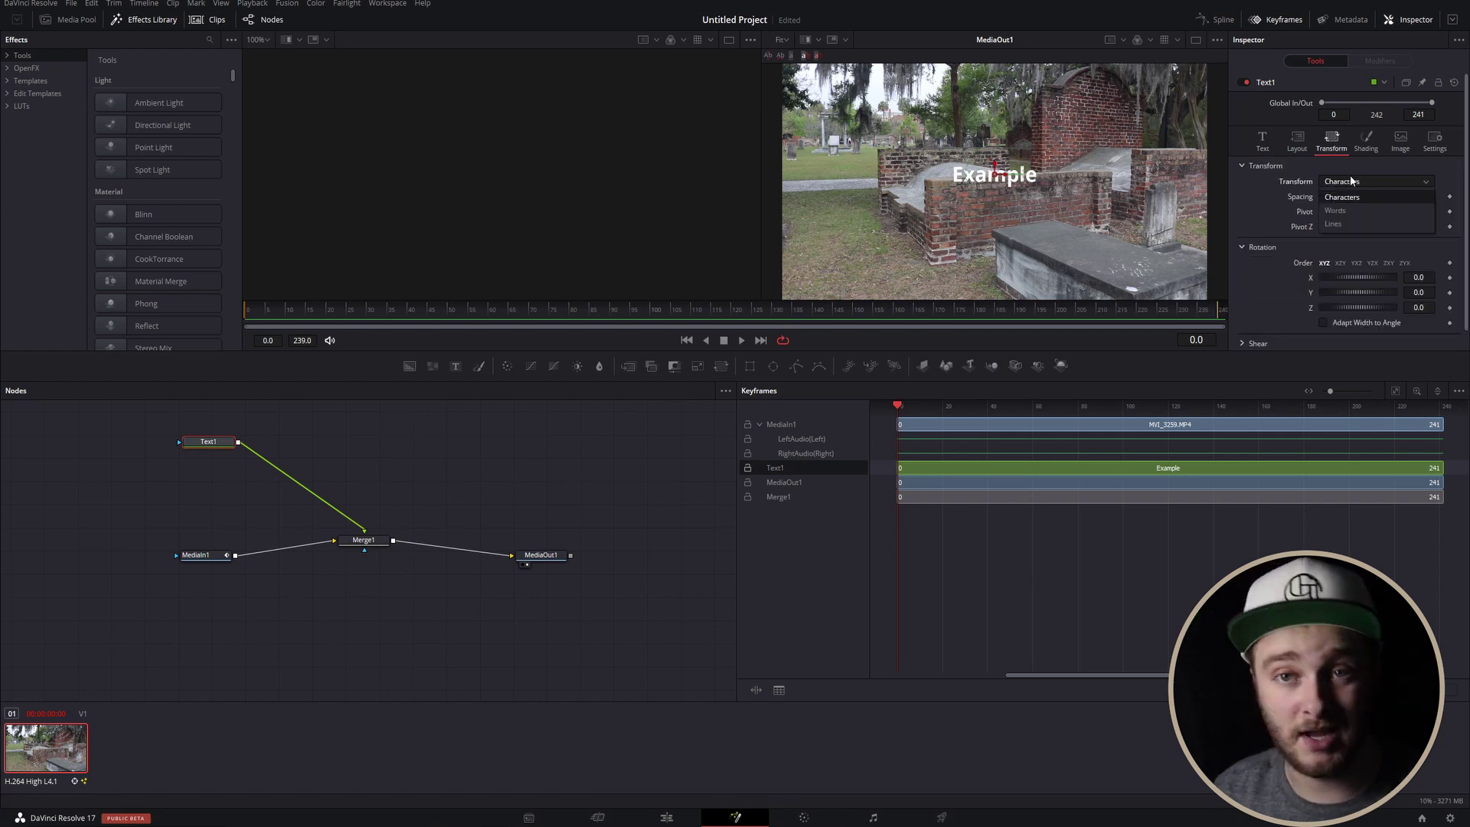
pyautogui.click(1338, 225)
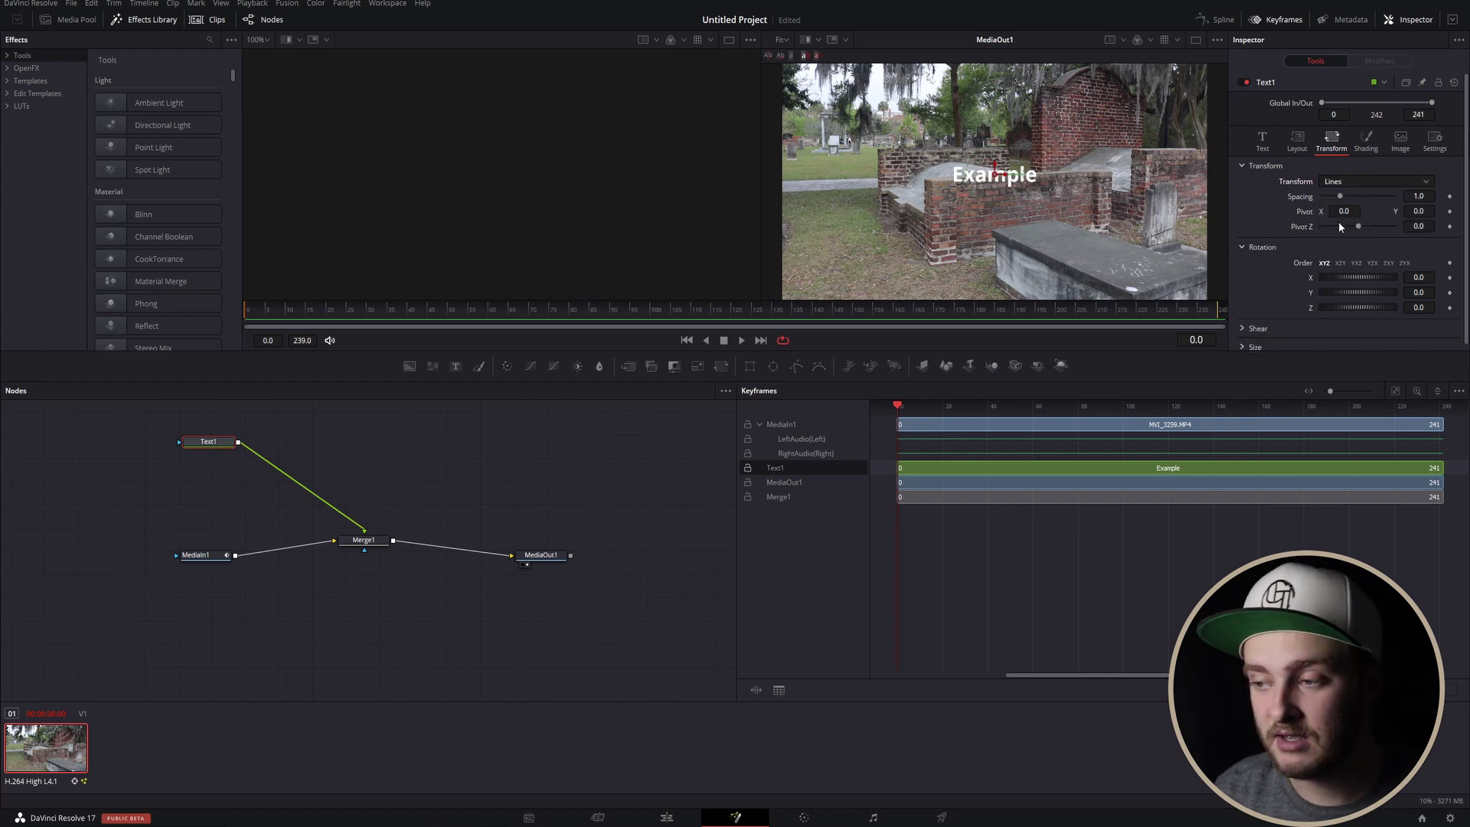
pyautogui.click(1331, 184)
pyautogui.click(1277, 210)
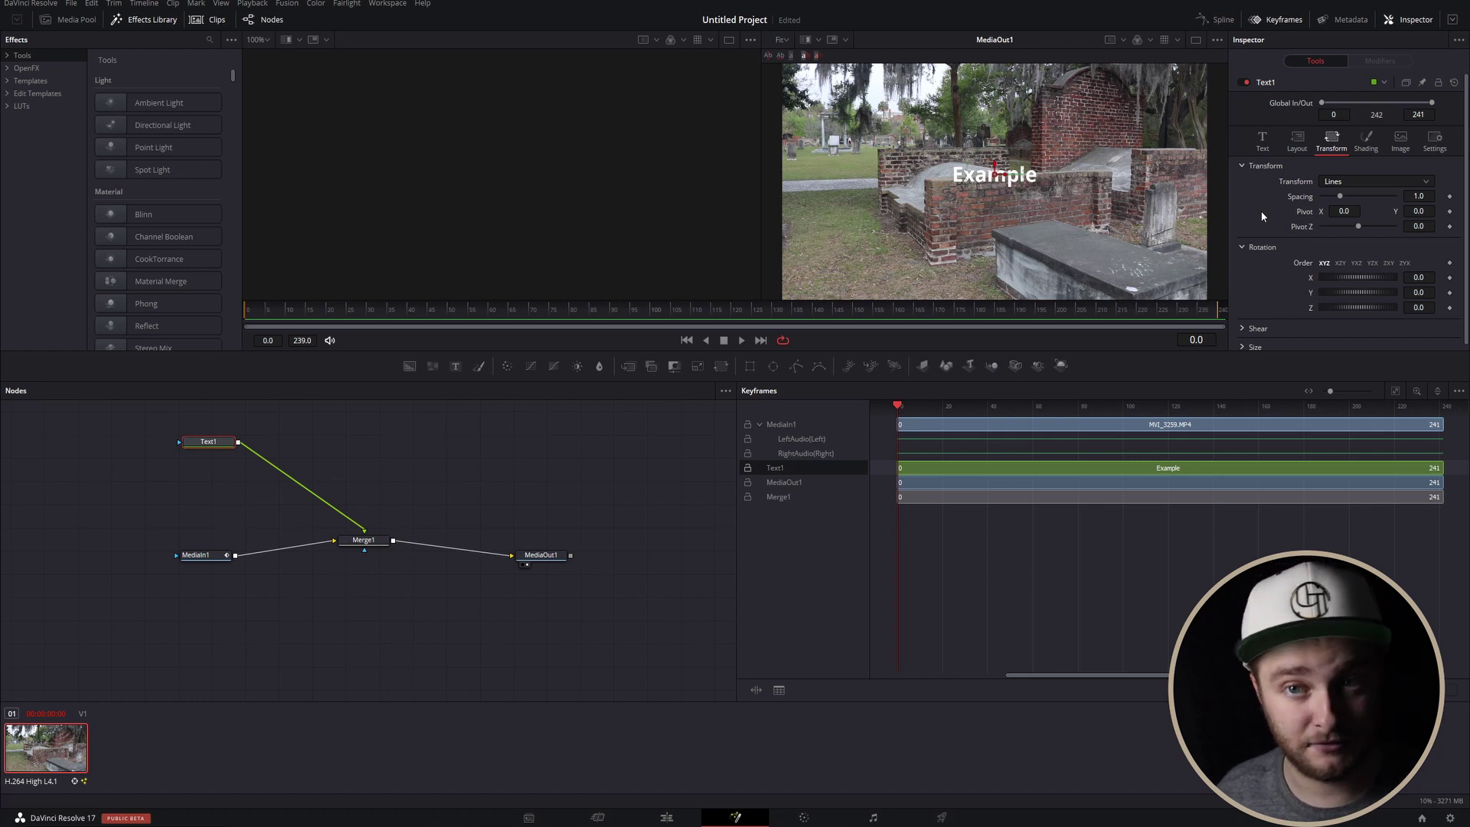
pyautogui.click(1335, 181)
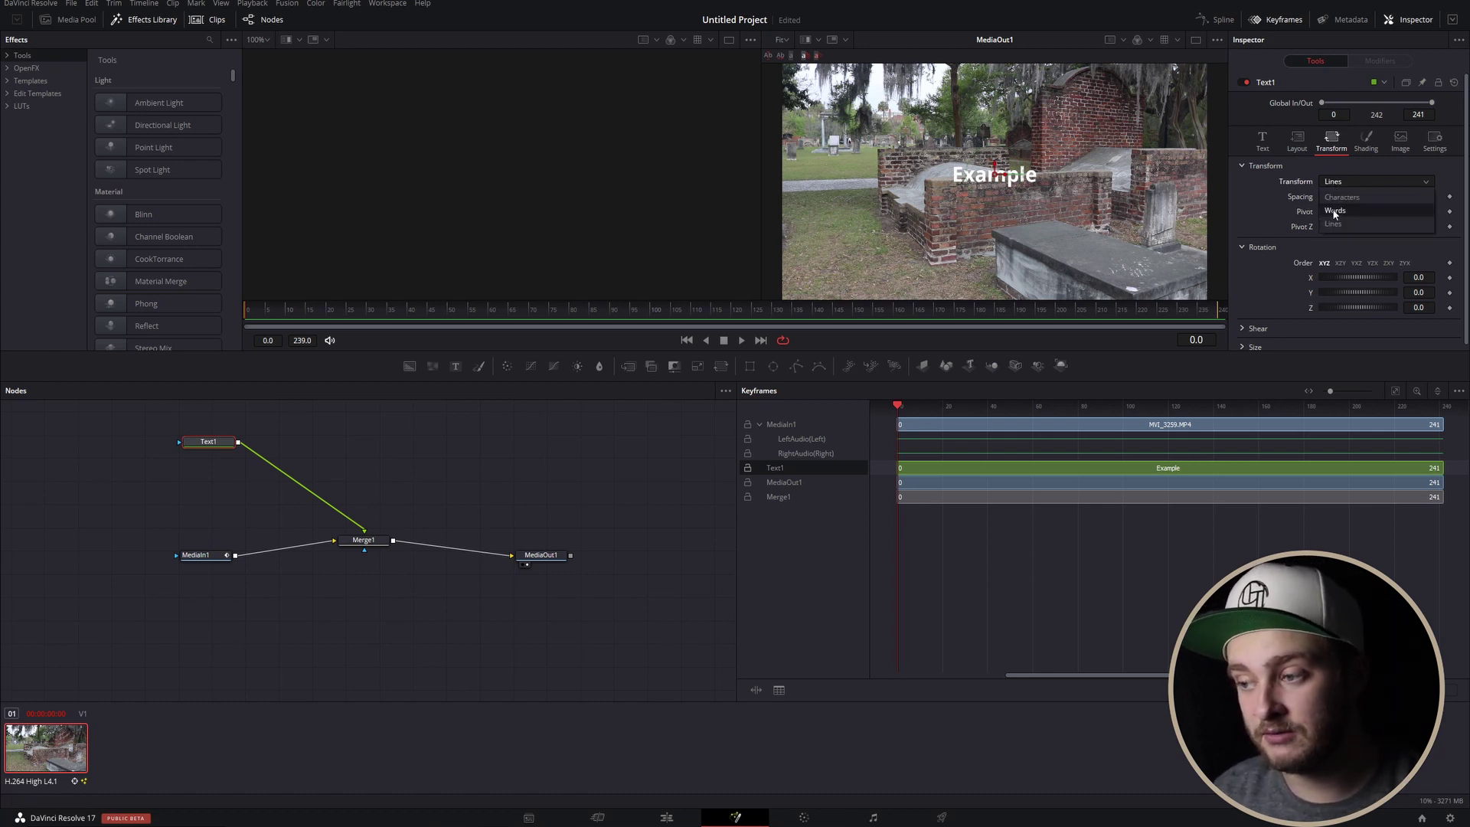
pyautogui.click(1331, 197)
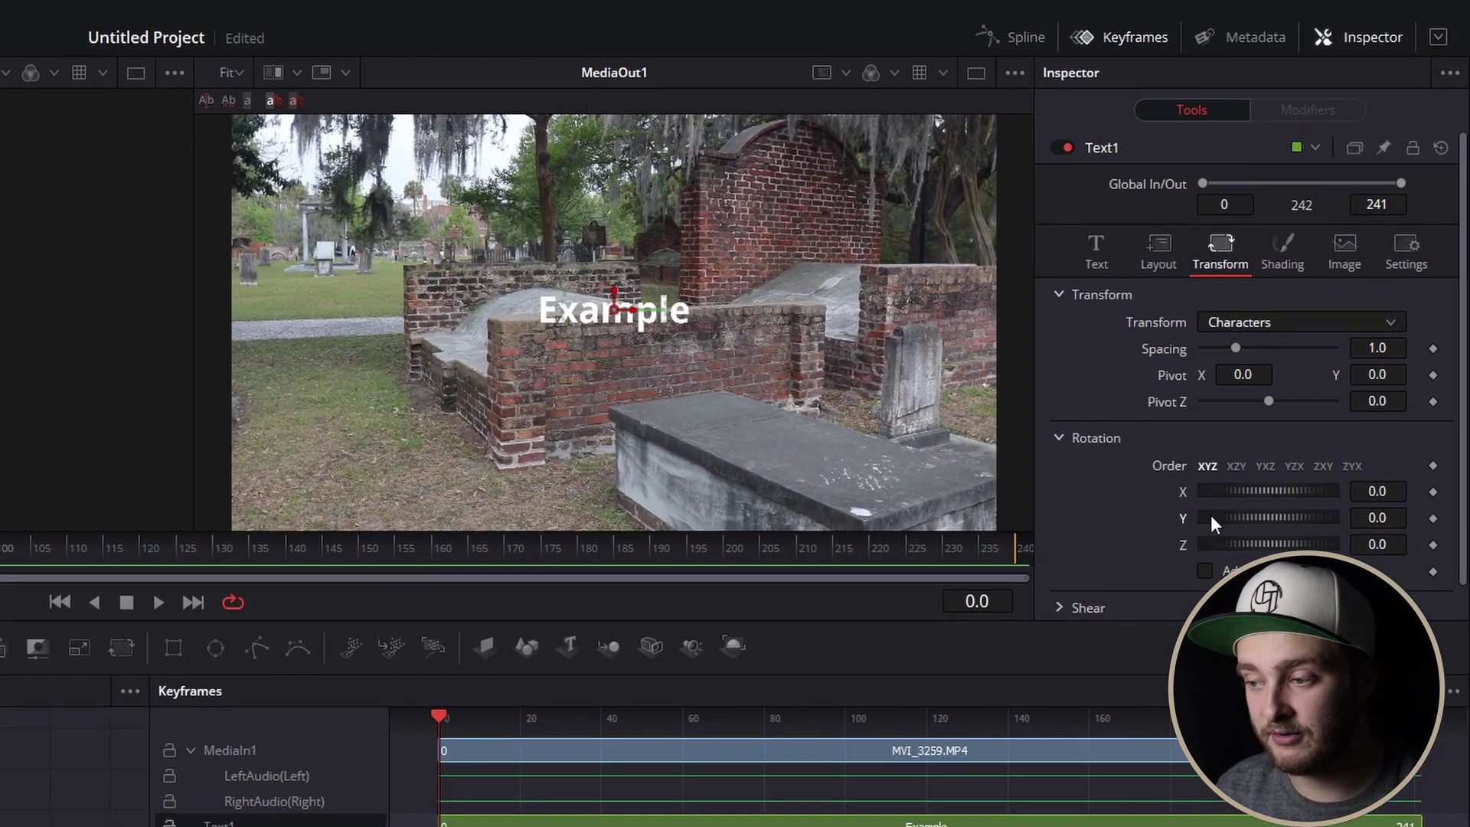
# Test Y rotations on the text, set transform mode to Lines, and reset Y rotation to 0.
pyautogui.moveTo(1297, 340); pyautogui.dragTo(1314, 336)
pyautogui.moveTo(1229, 517); pyautogui.dragTo(1186, 522)
pyautogui.doubleClick(1178, 511)
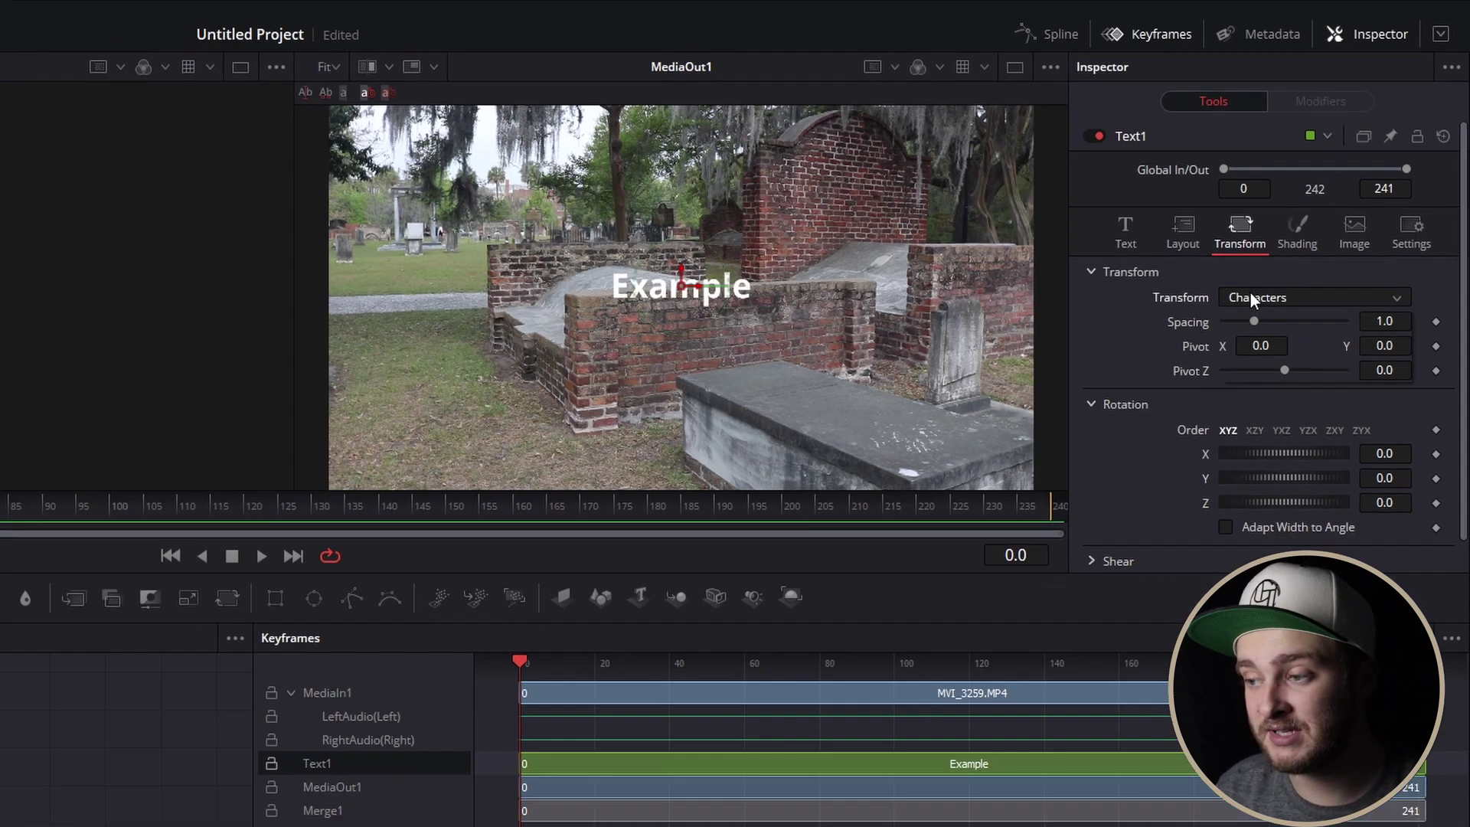
pyautogui.click(1251, 297)
pyautogui.click(1256, 334)
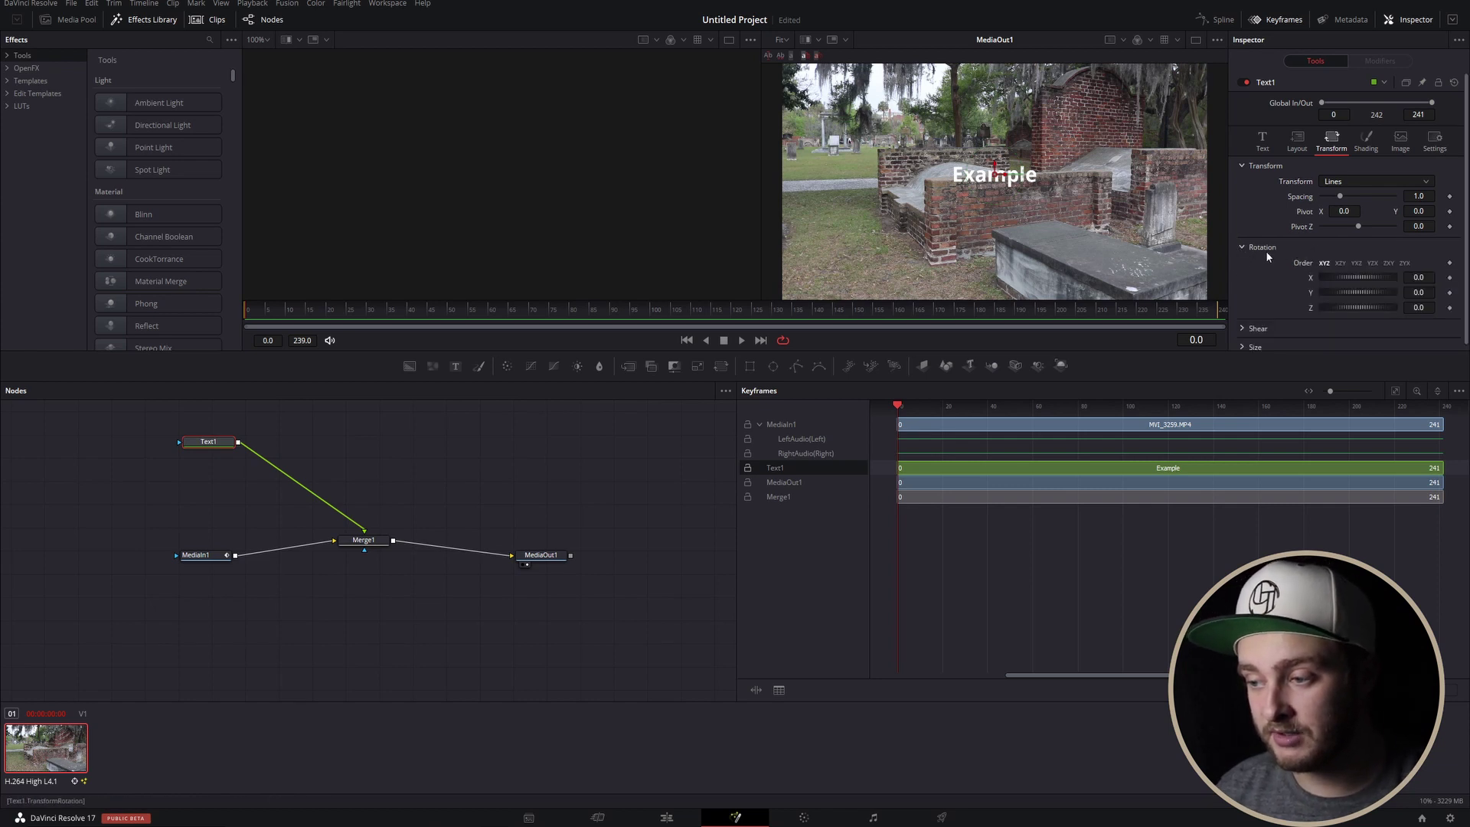
pyautogui.moveTo(1336, 292)
pyautogui.mouseDown()
pyautogui.moveTo(1354, 290)
pyautogui.moveTo(1323, 295)
pyautogui.mouseUp()
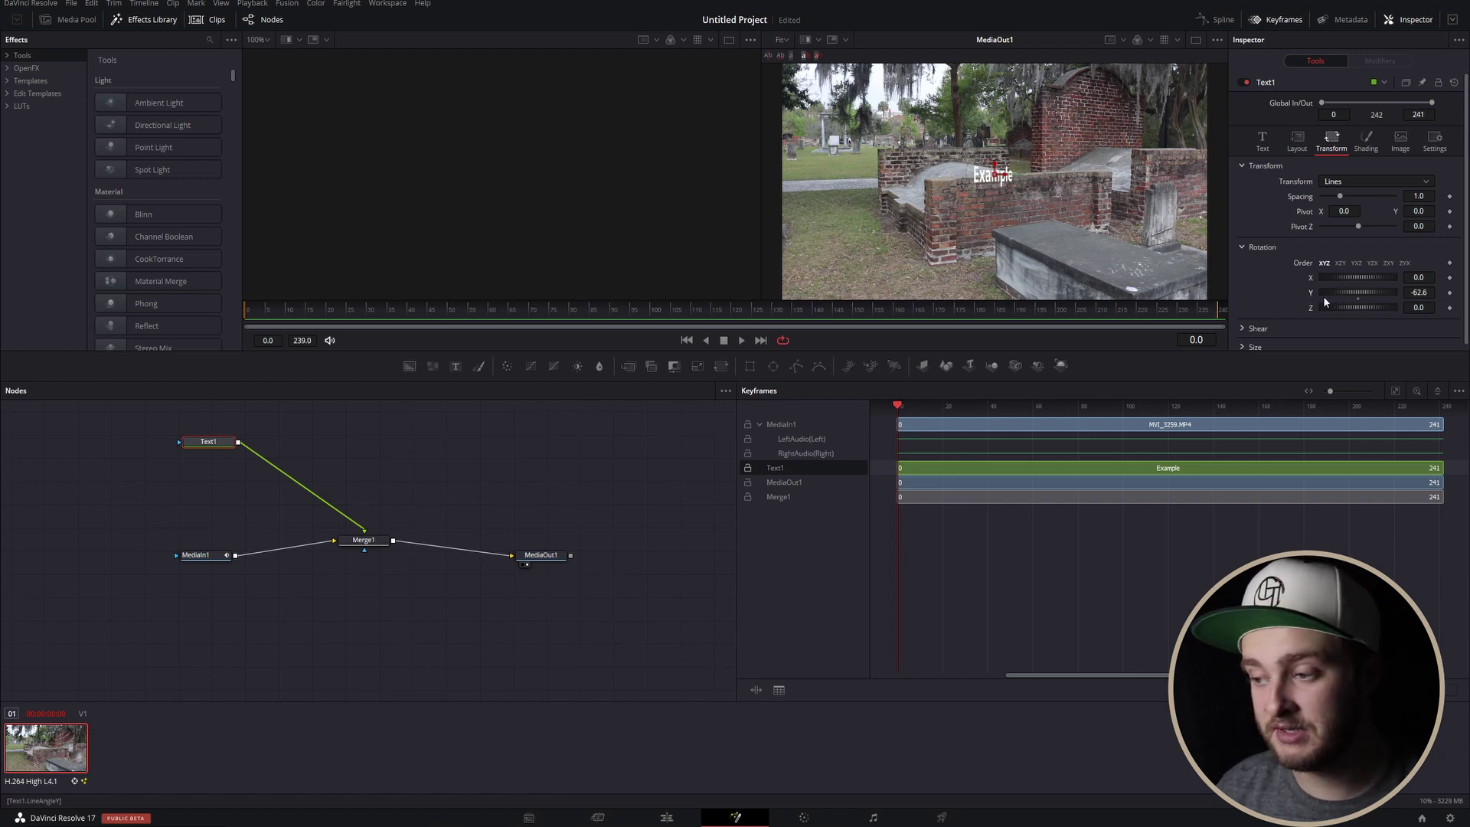
pyautogui.doubleClick(1358, 297)
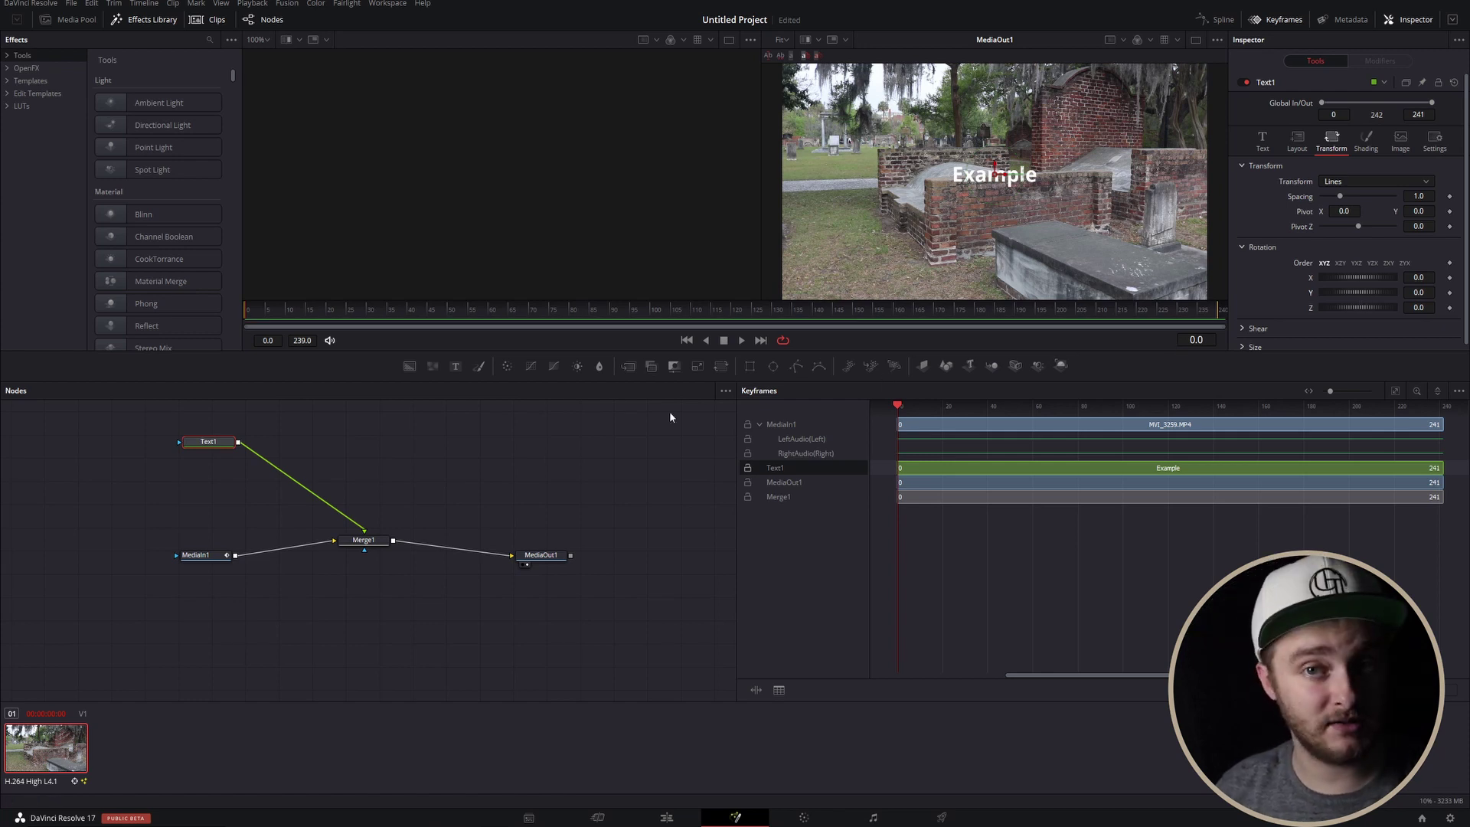
# Delete the Text1 and Merge1 nodes from the Fusion graph.
pyautogui.moveTo(381, 541); pyautogui.dragTo(309, 556)
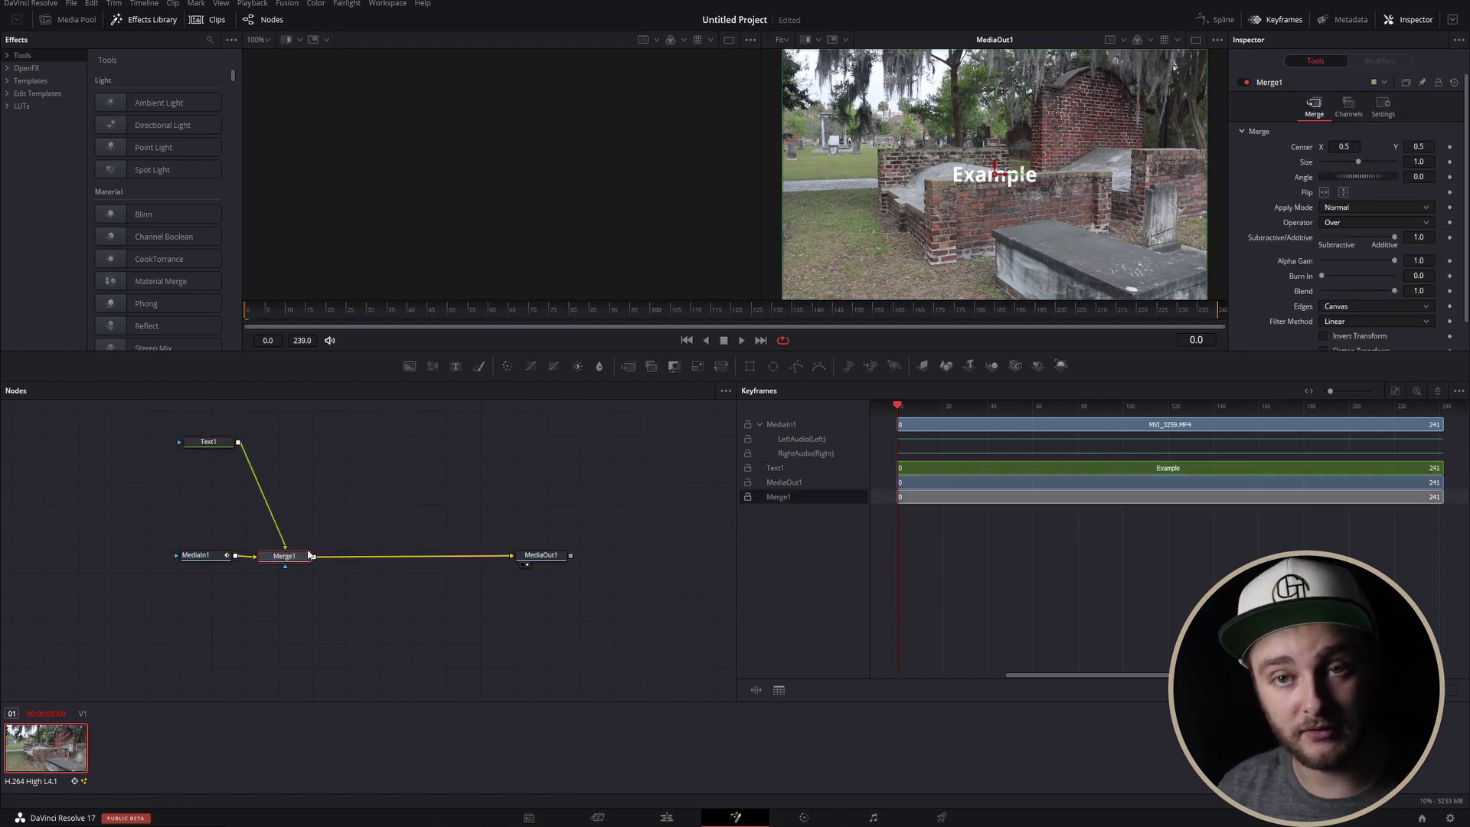
pyautogui.moveTo(158, 457); pyautogui.dragTo(287, 461)
pyautogui.press('Delete')
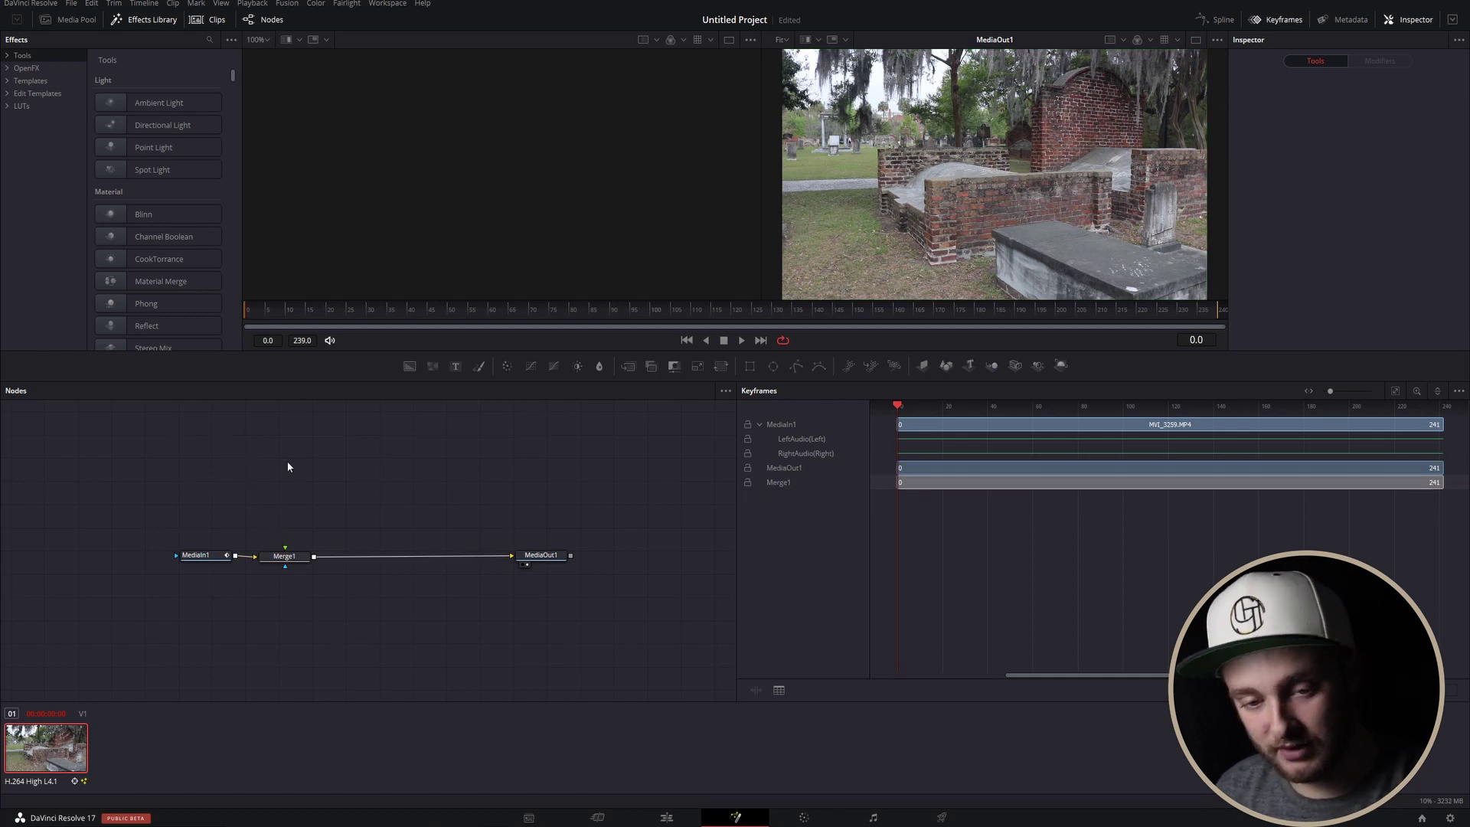
pyautogui.click(285, 560)
pyautogui.press('Delete')
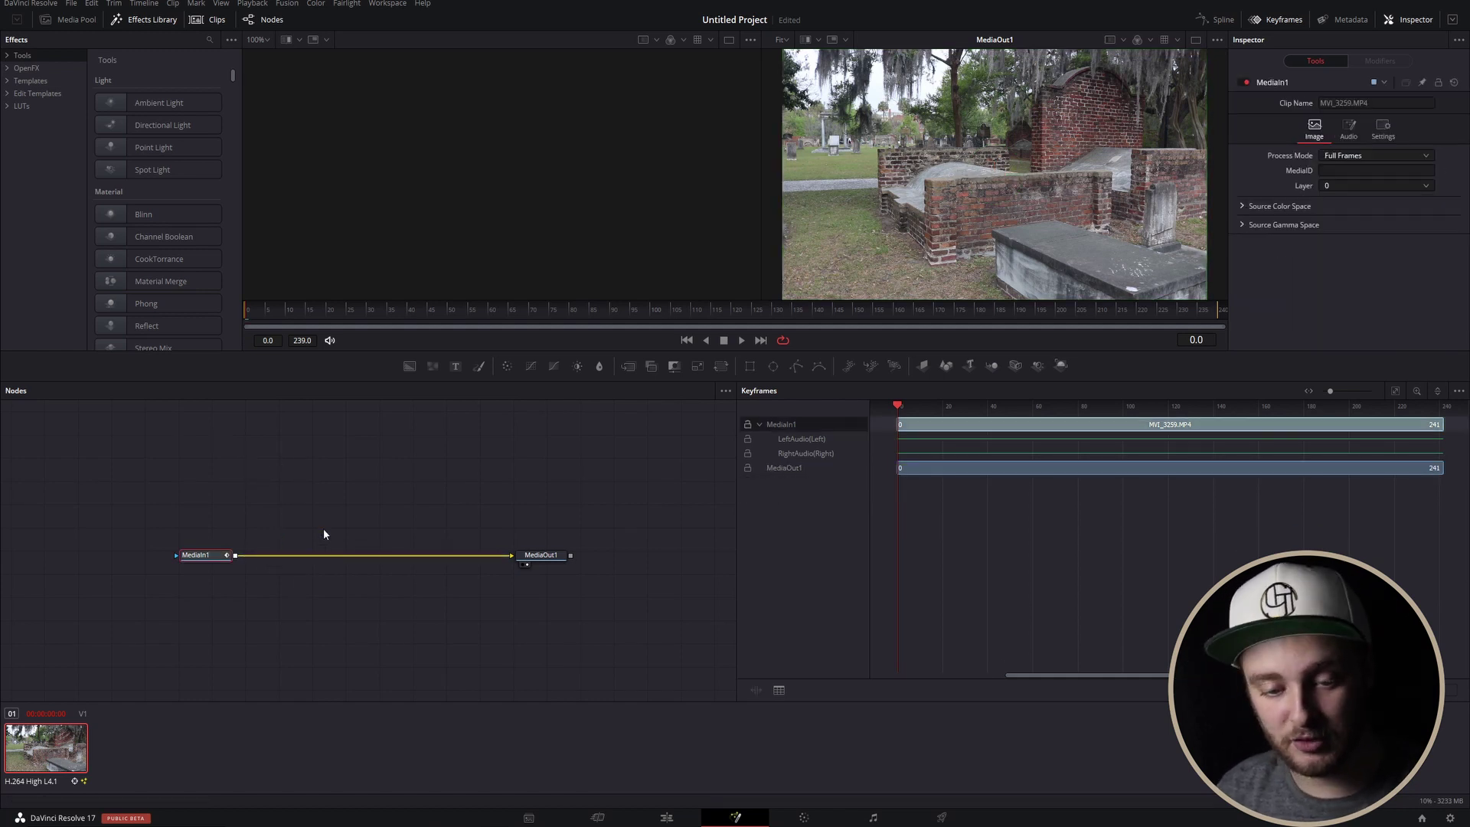
# Add a Planar Tracker node by searching 'plan' in the tool search.
pyautogui.hotkey('shift', 'space')
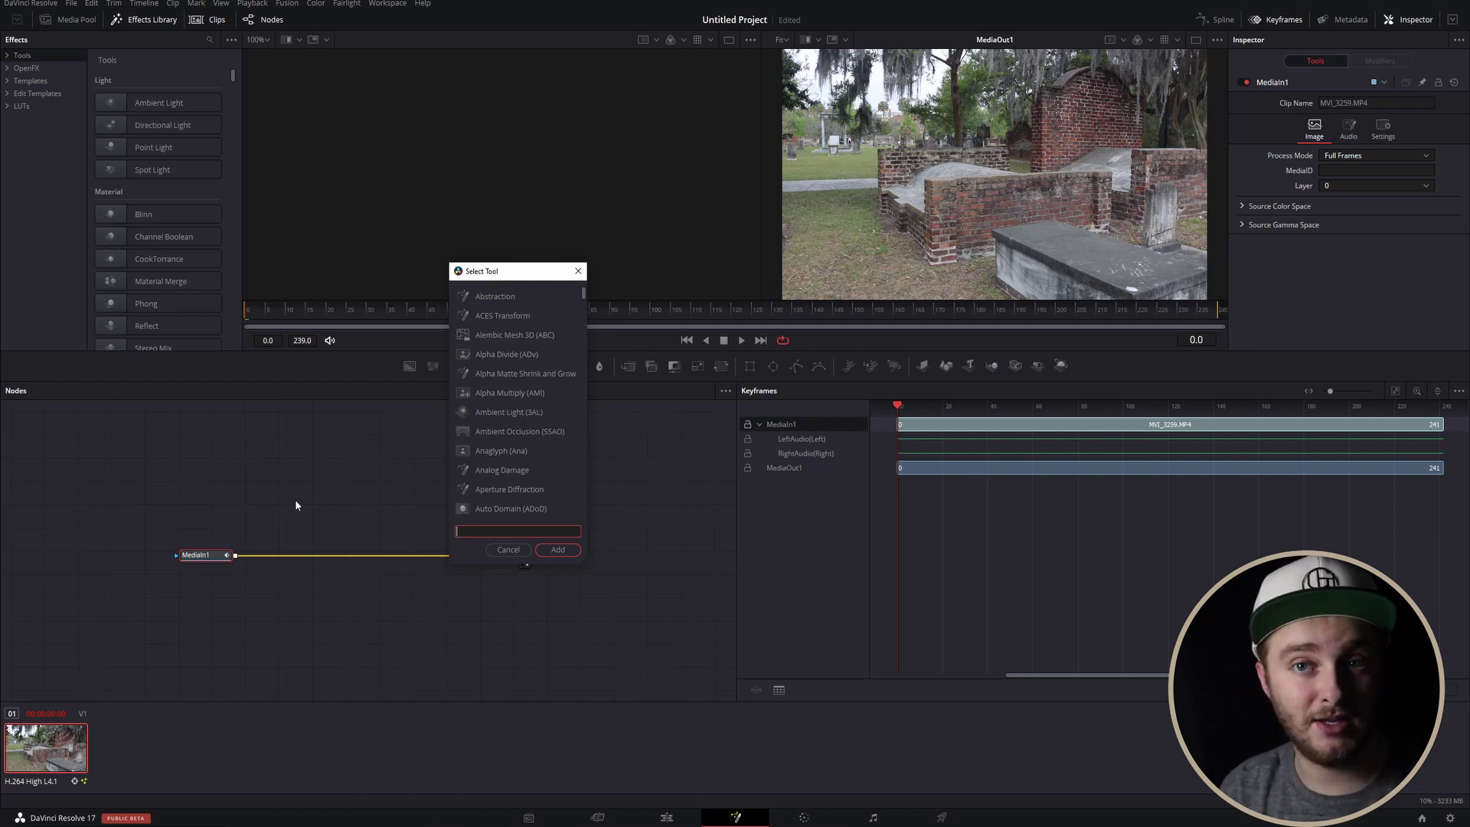
pyautogui.write('plan')
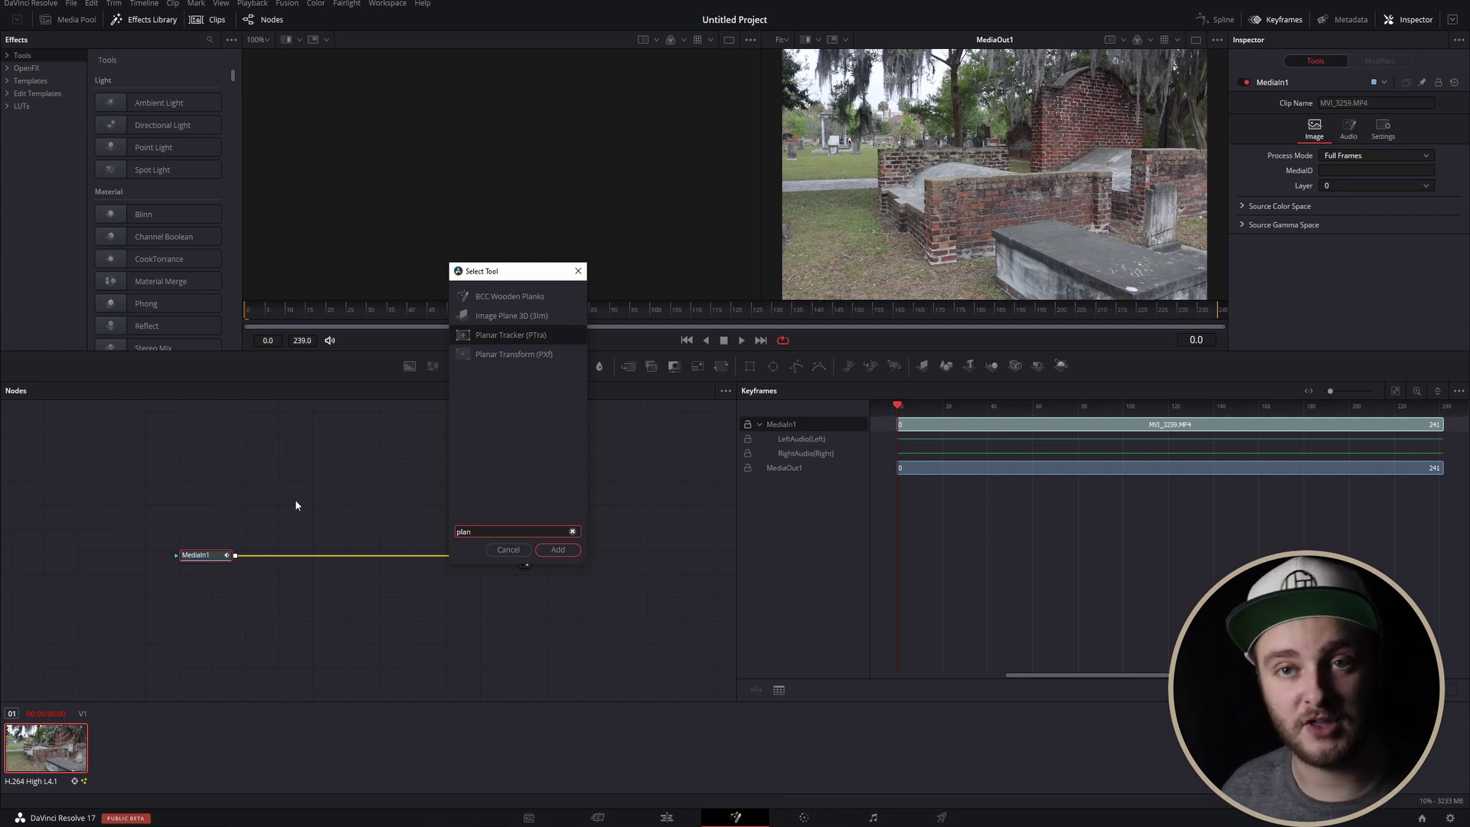
pyautogui.press('Return')
# Position PlanarTracker1 between MediaIn1 and MediaOut1 and scrub through the whole clip.
pyautogui.moveTo(274, 562); pyautogui.dragTo(437, 510)
pyautogui.moveTo(194, 506); pyautogui.dragTo(177, 523)
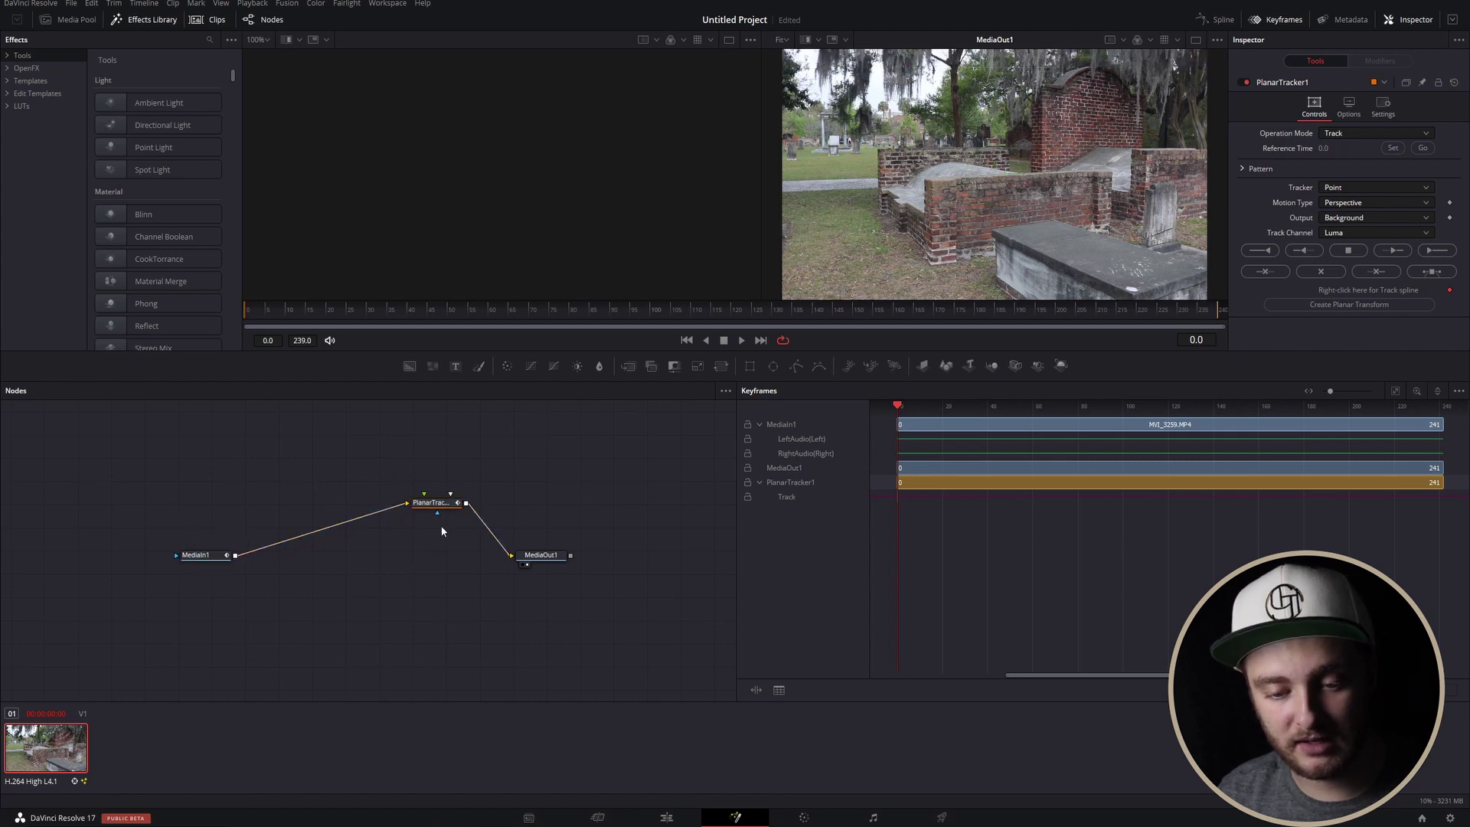
pyautogui.moveTo(434, 502); pyautogui.dragTo(326, 533)
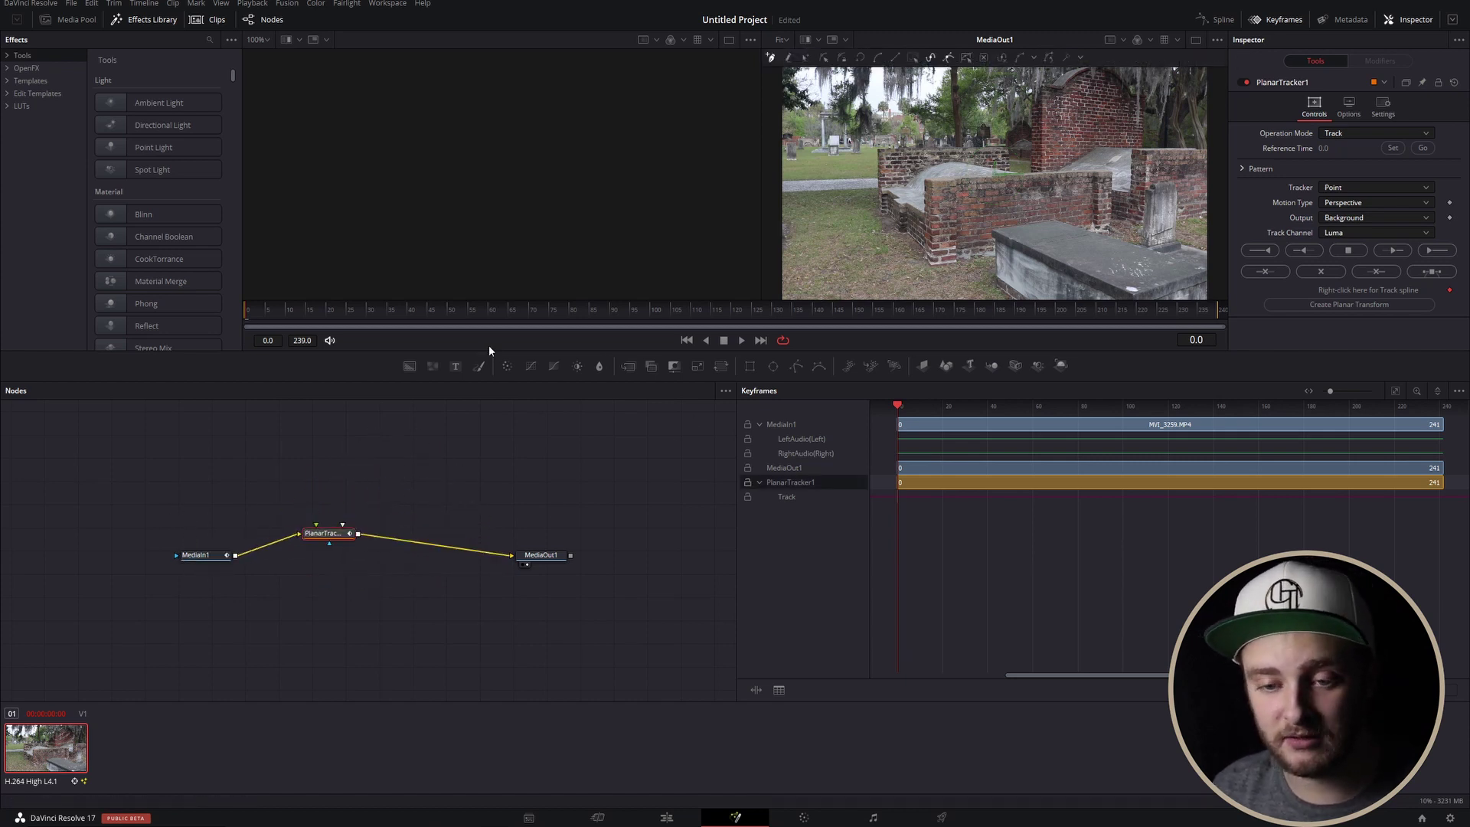
pyautogui.moveTo(252, 310); pyautogui.dragTo(398, 312)
pyautogui.moveTo(522, 311); pyautogui.dragTo(1090, 301)
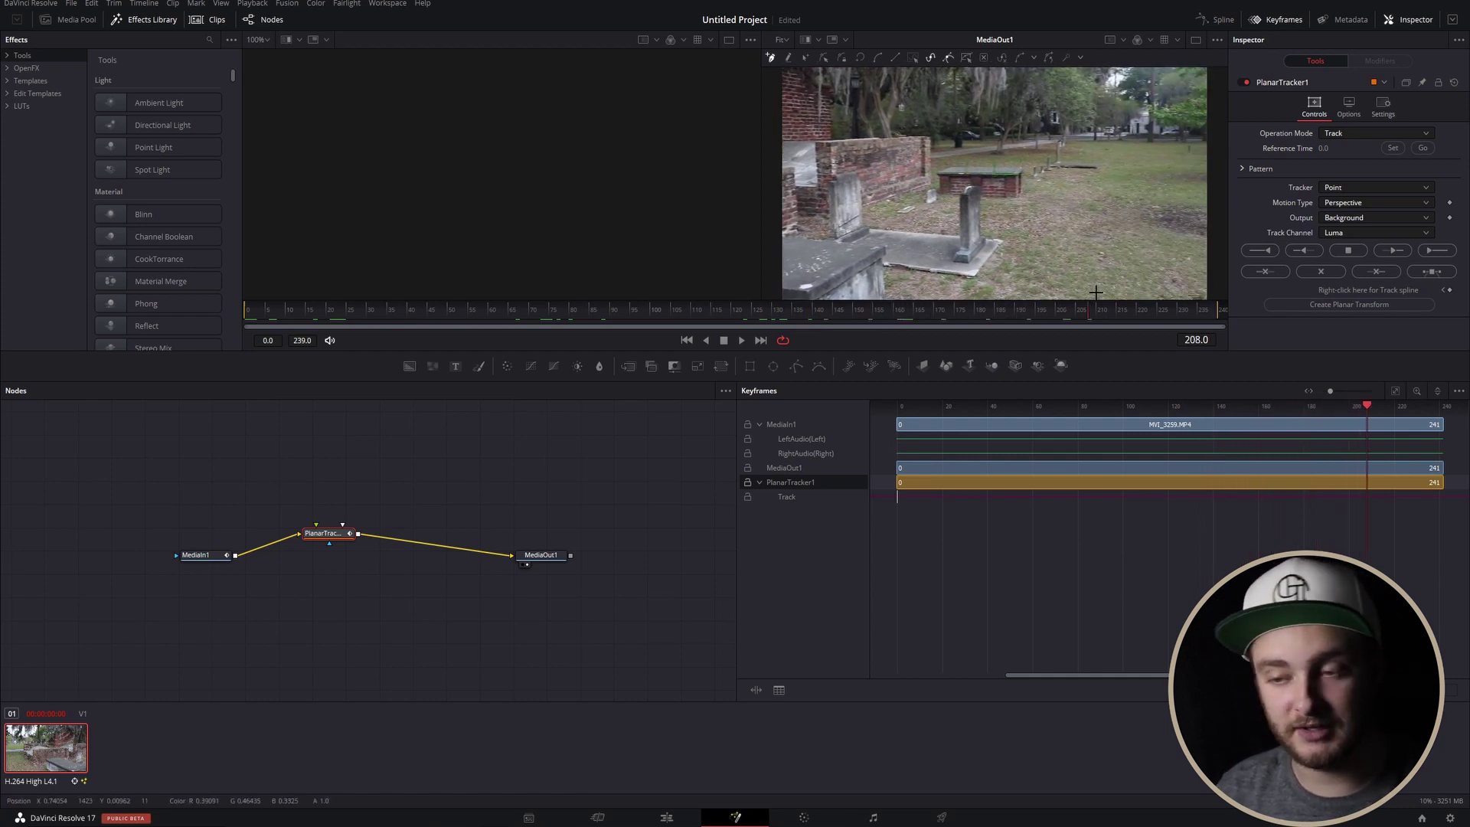
pyautogui.moveTo(1114, 313); pyautogui.dragTo(1238, 297)
pyautogui.click(1064, 319)
pyautogui.moveTo(1064, 318); pyautogui.dragTo(1001, 318)
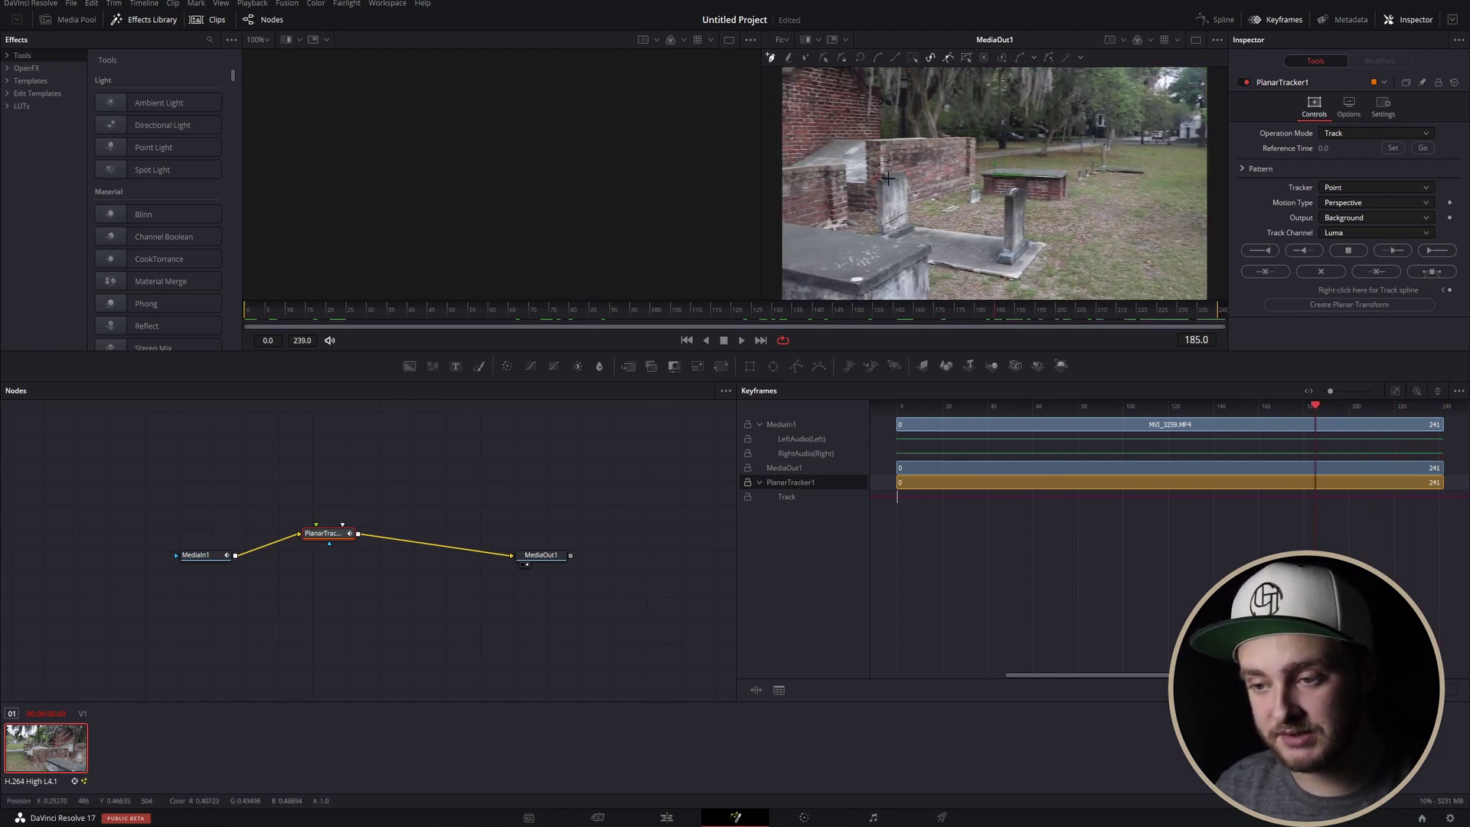
pyautogui.moveTo(811, 304); pyautogui.dragTo(592, 320)
# Set PlanarTracker1's Reference Time to frame 0.
pyautogui.press('Left')
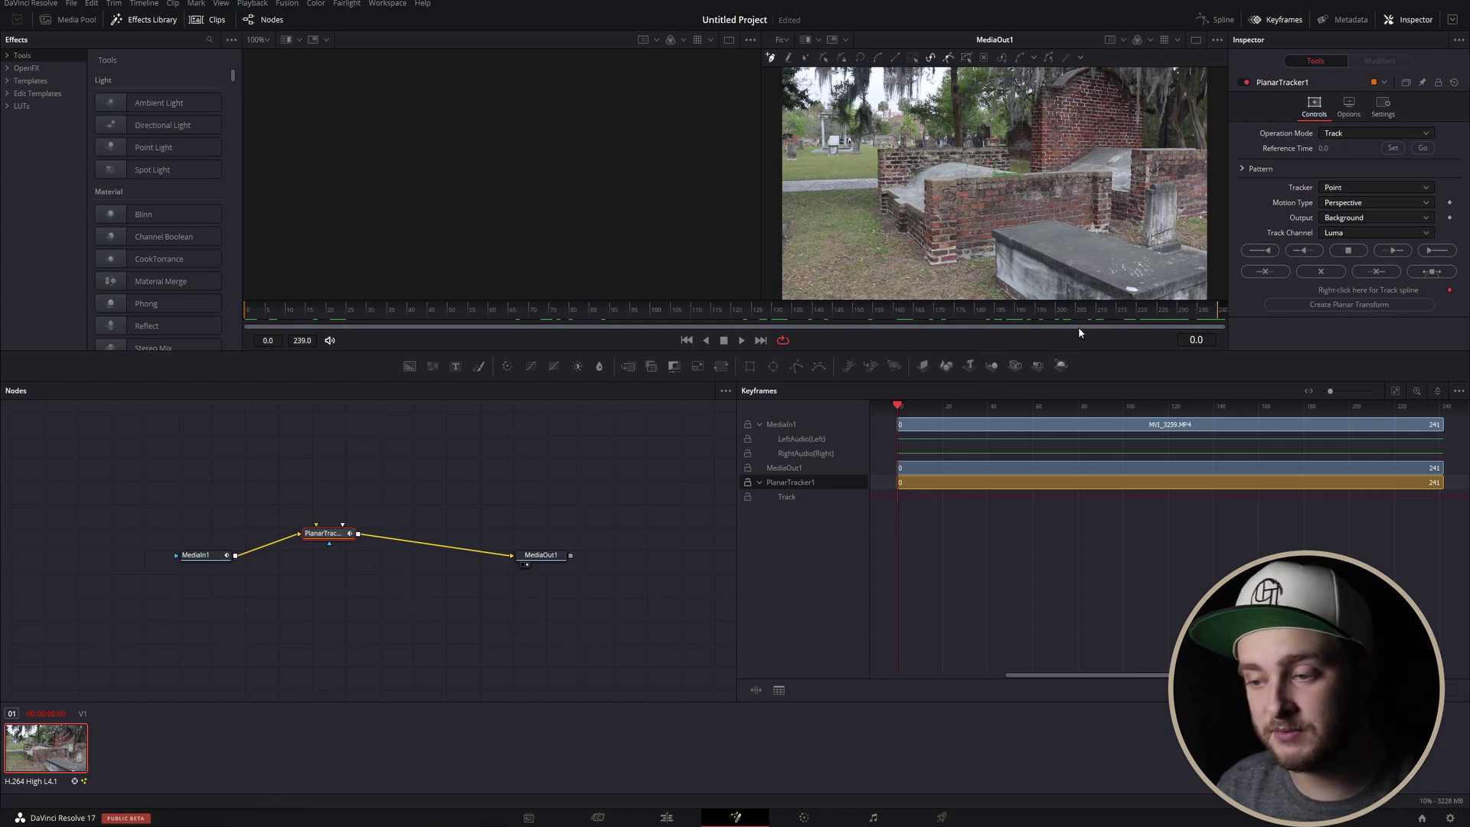
pyautogui.click(672, 310)
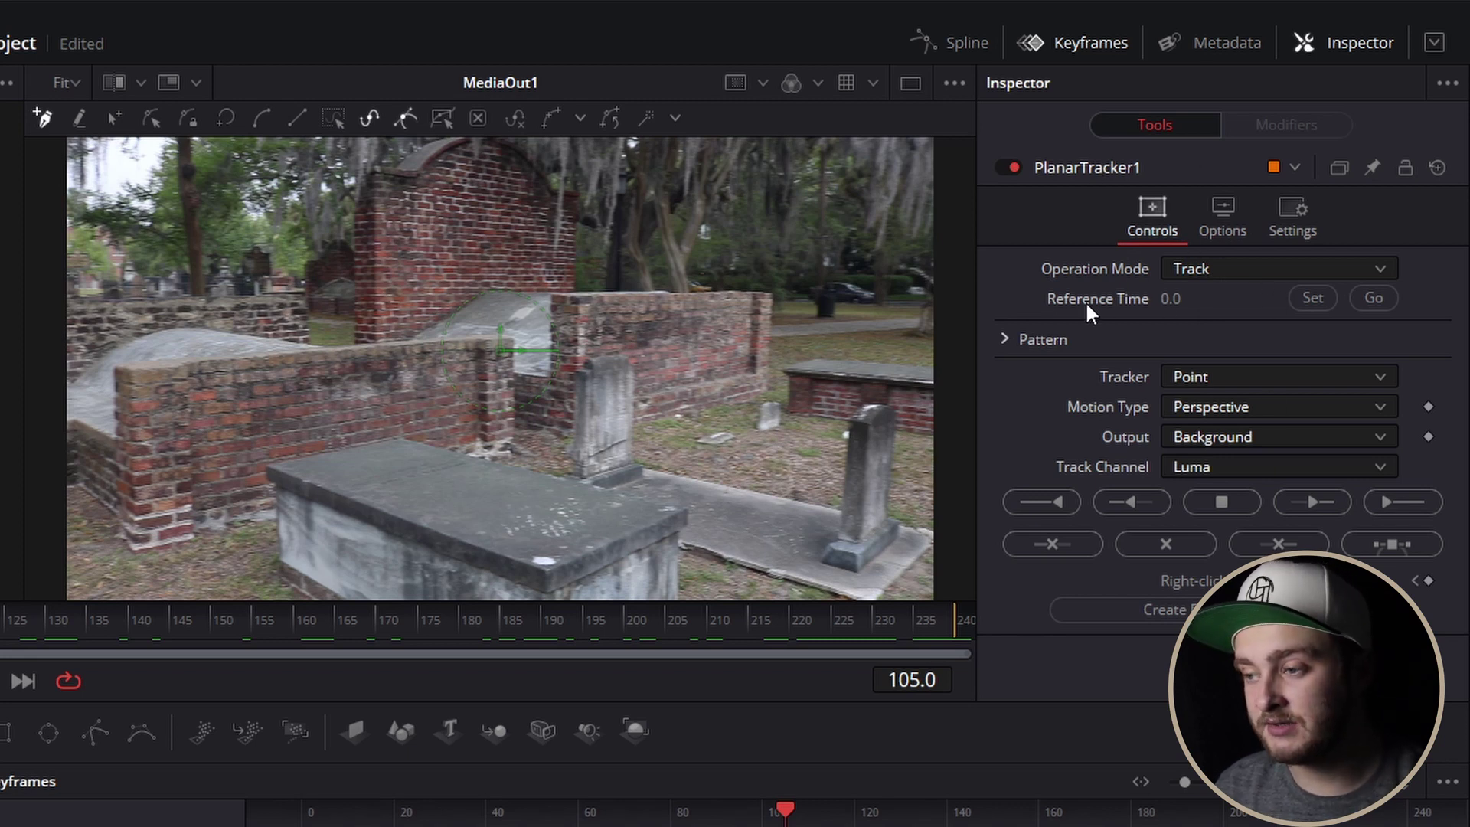
pyautogui.click(1311, 297)
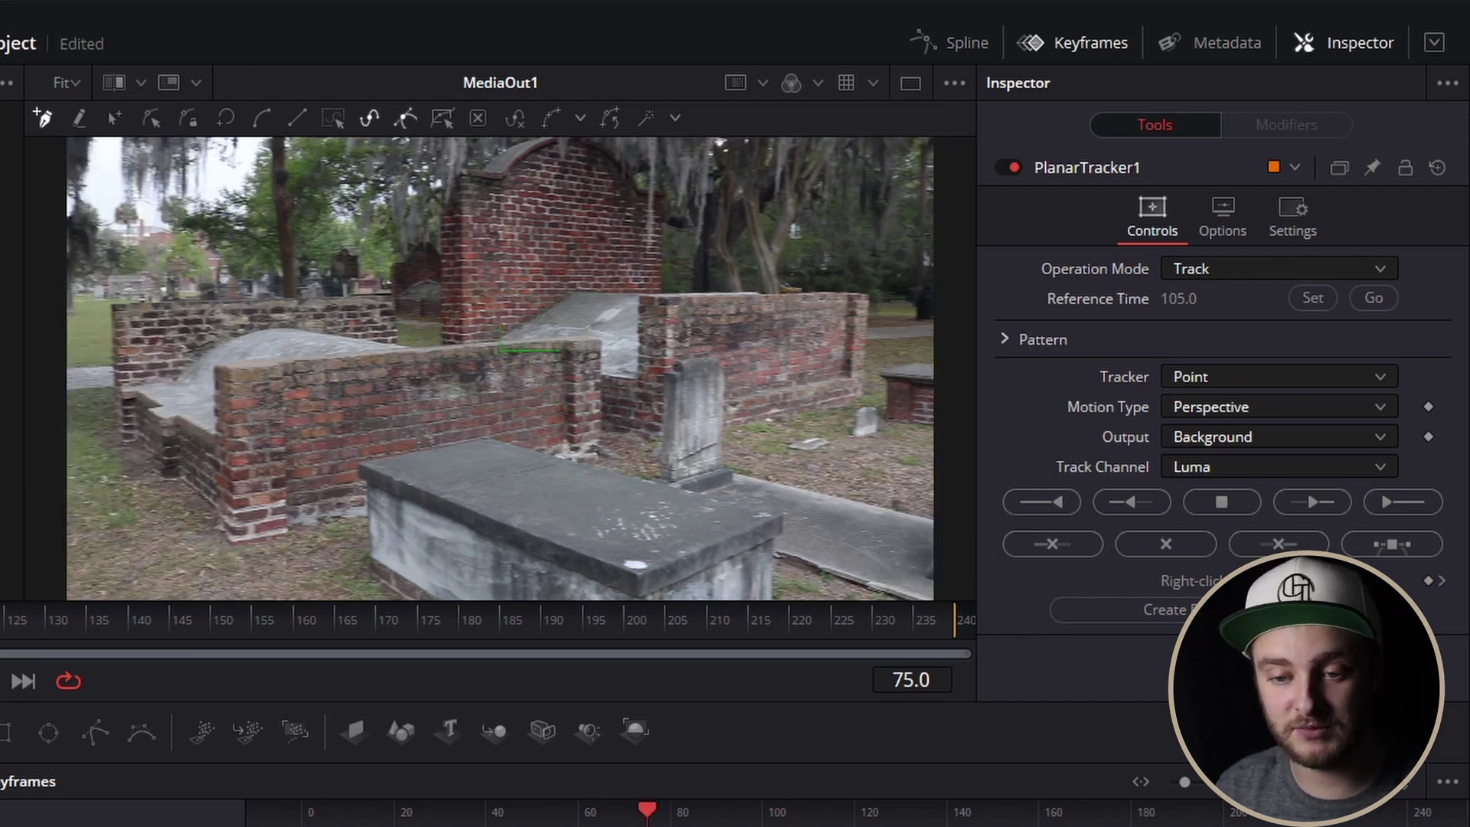
pyautogui.click(1309, 298)
# Trace a closed polygon around the headstone's edges, ending back on the first point.
pyautogui.click(805, 383)
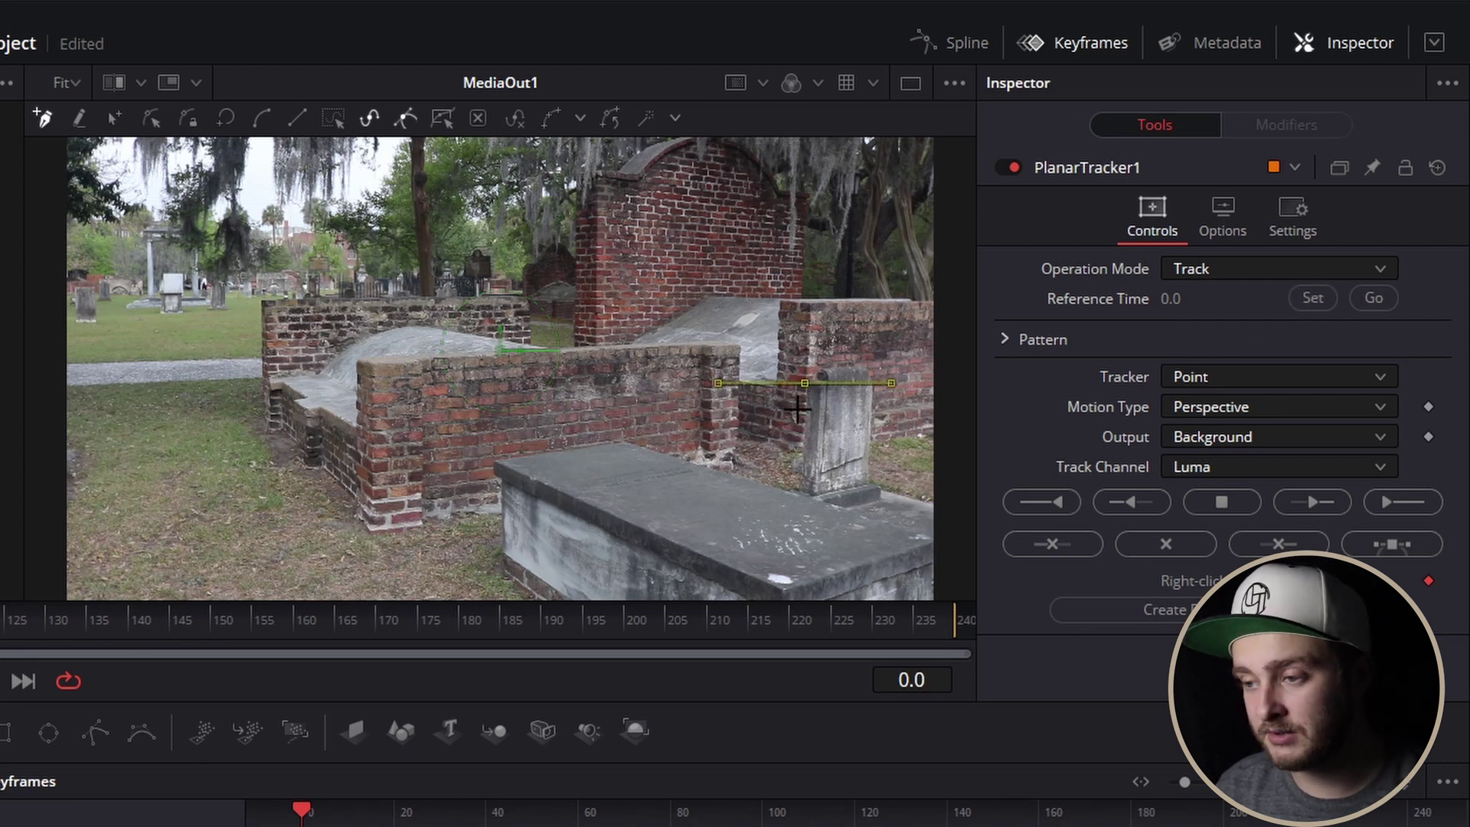
pyautogui.moveTo(805, 384); pyautogui.dragTo(788, 378)
pyautogui.click(784, 465)
pyautogui.click(784, 483)
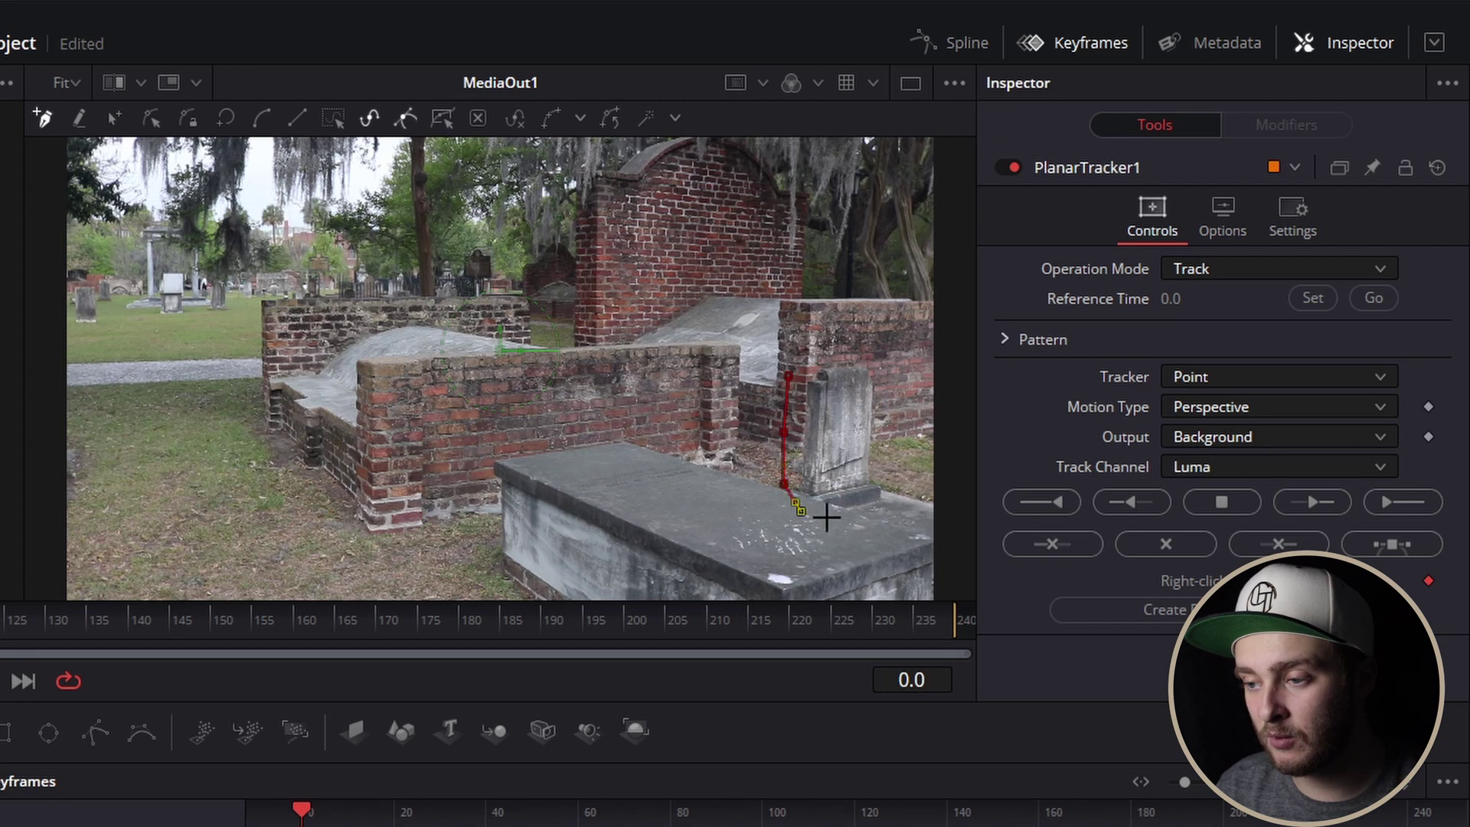
pyautogui.moveTo(800, 512); pyautogui.dragTo(881, 517)
pyautogui.click(883, 511)
pyautogui.click(898, 488)
pyautogui.click(898, 435)
pyautogui.click(885, 383)
pyautogui.click(838, 334)
pyautogui.click(812, 346)
pyautogui.click(789, 377)
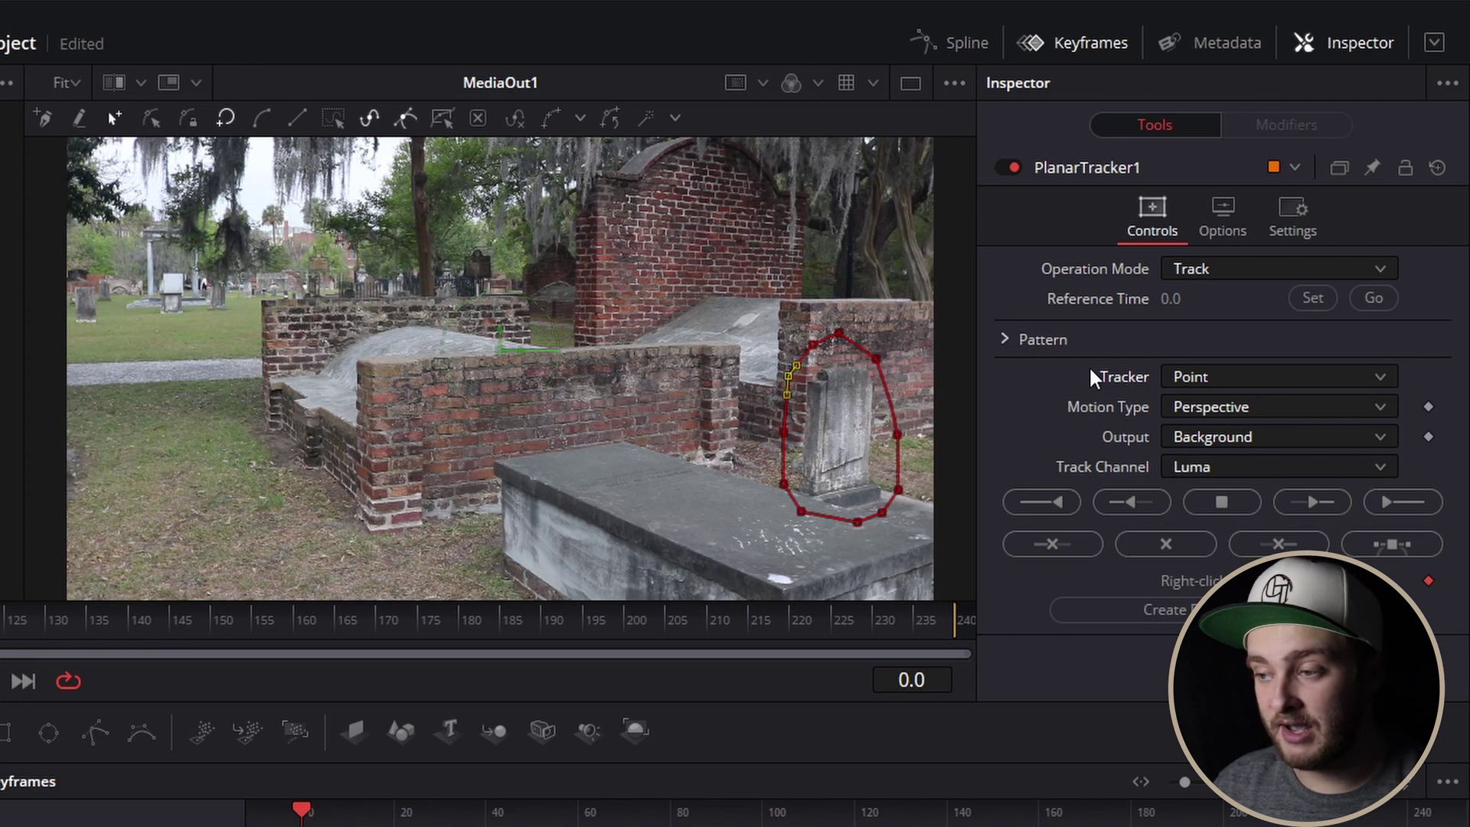
# Choose Hybrid Point/Area as the tracker and Translation, Rotation as the motion type.
pyautogui.click(1207, 375)
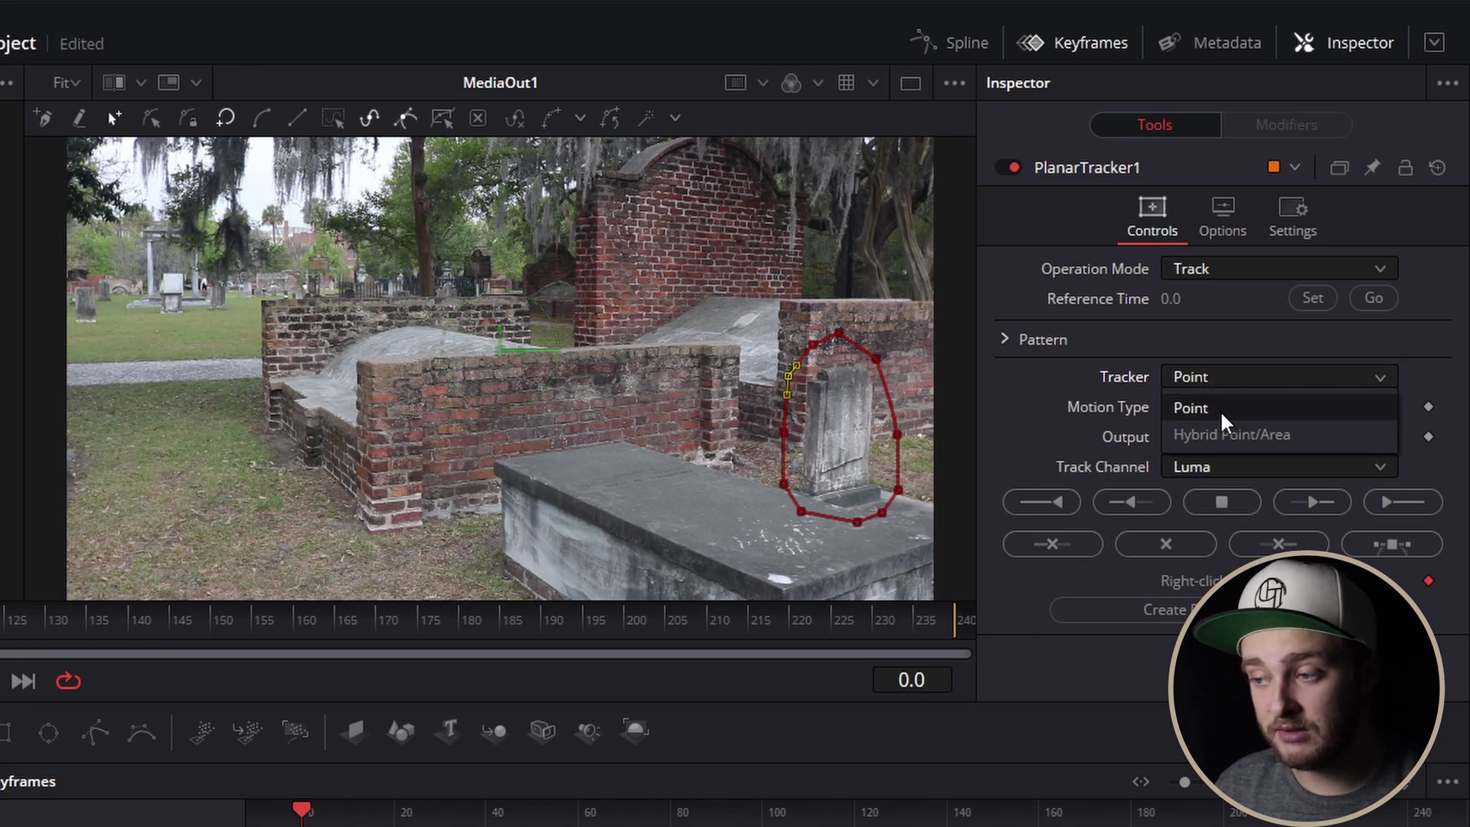
pyautogui.click(1220, 425)
pyautogui.click(1202, 407)
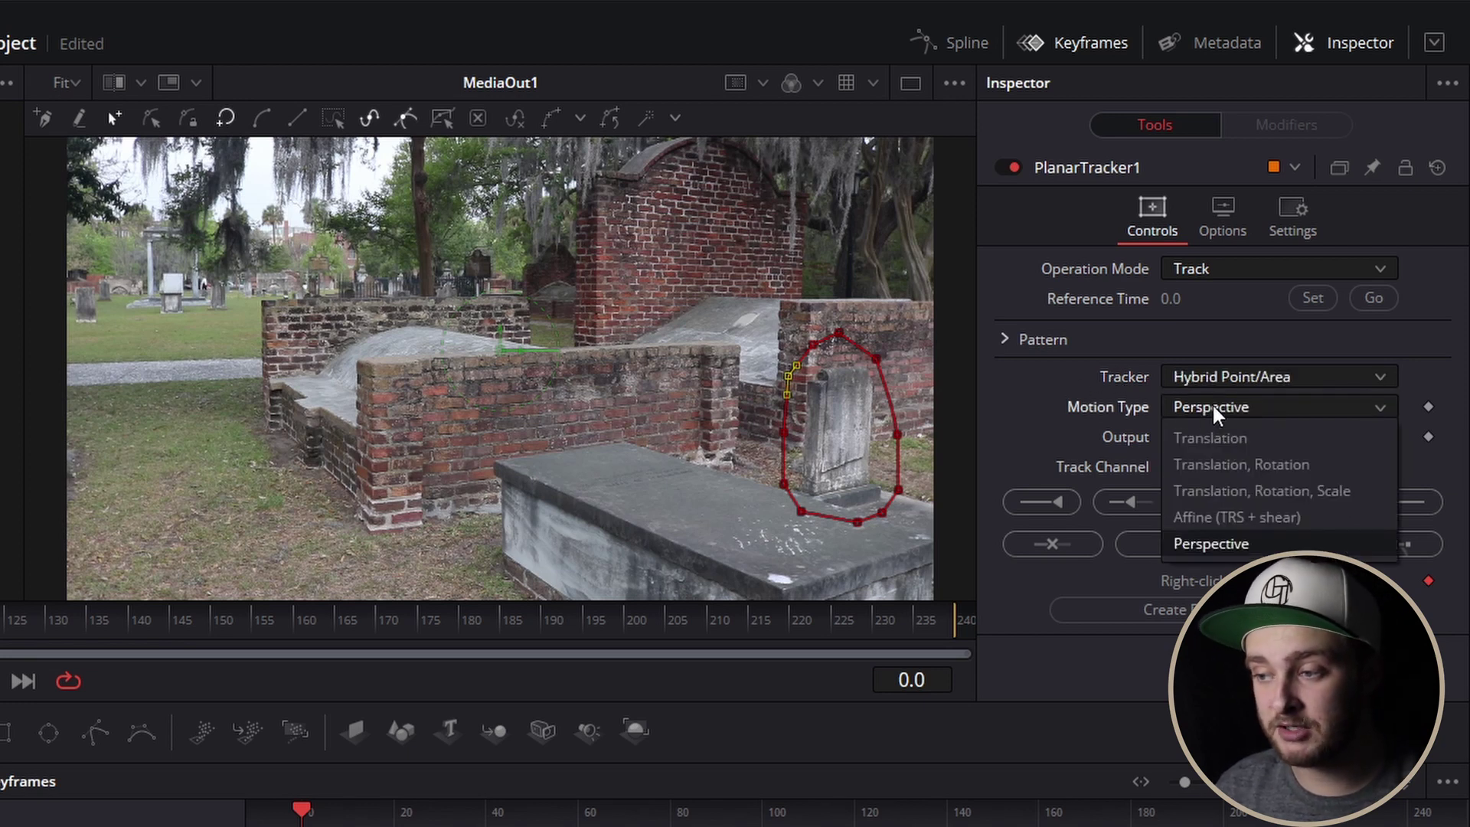
pyautogui.click(1208, 465)
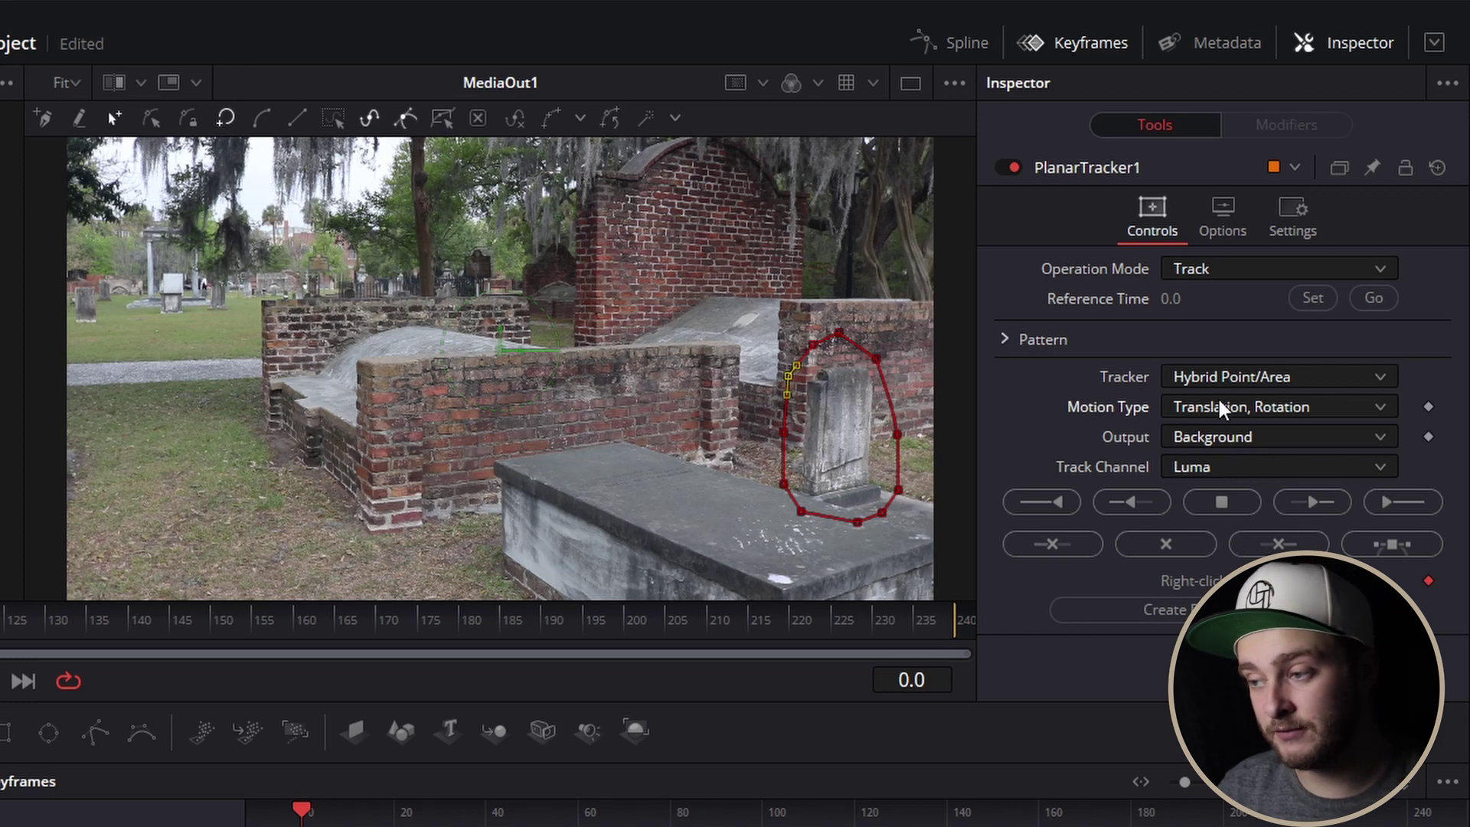
pyautogui.click(1218, 407)
pyautogui.click(1207, 464)
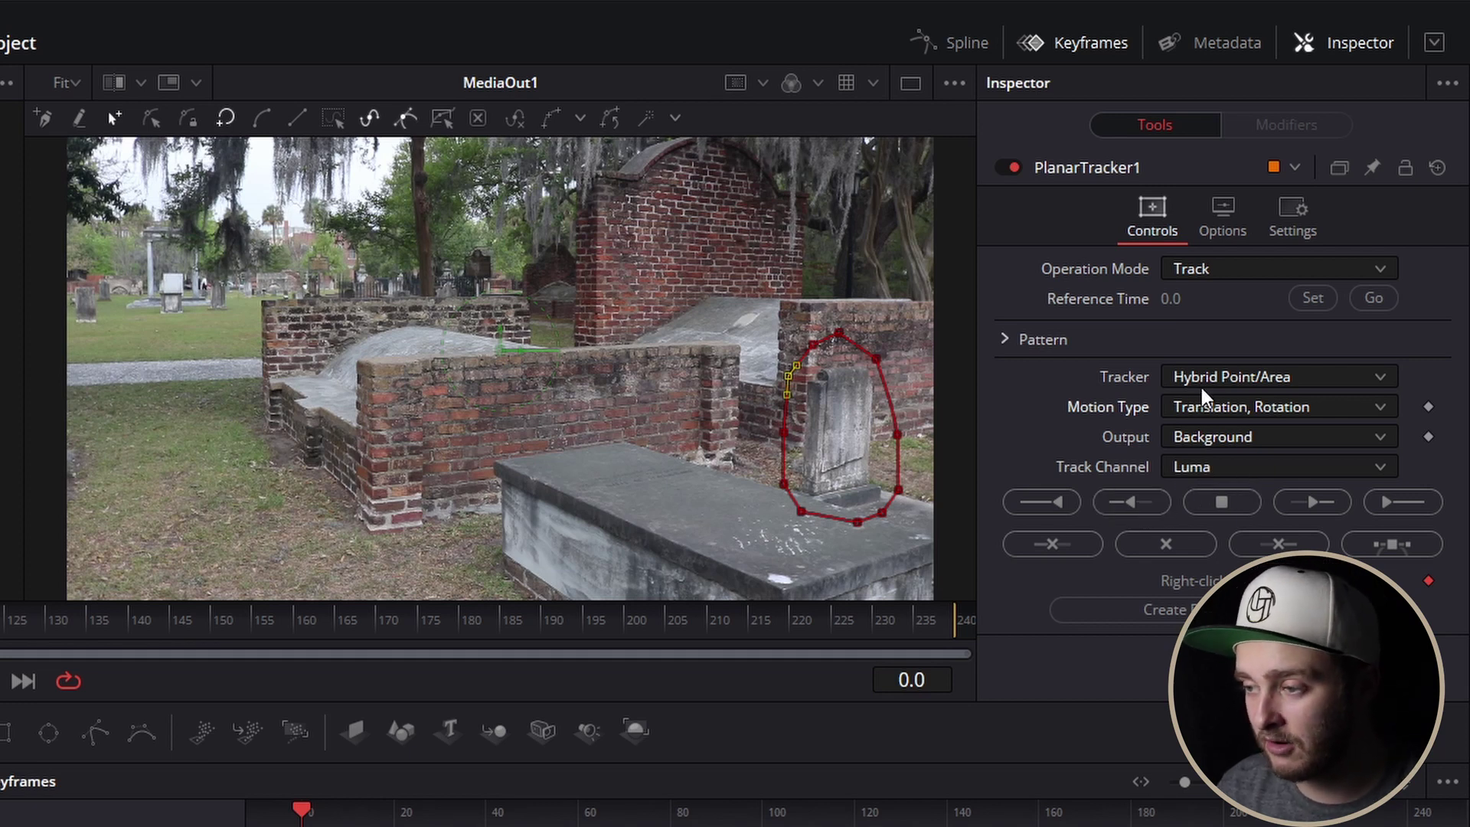
pyautogui.click(1398, 502)
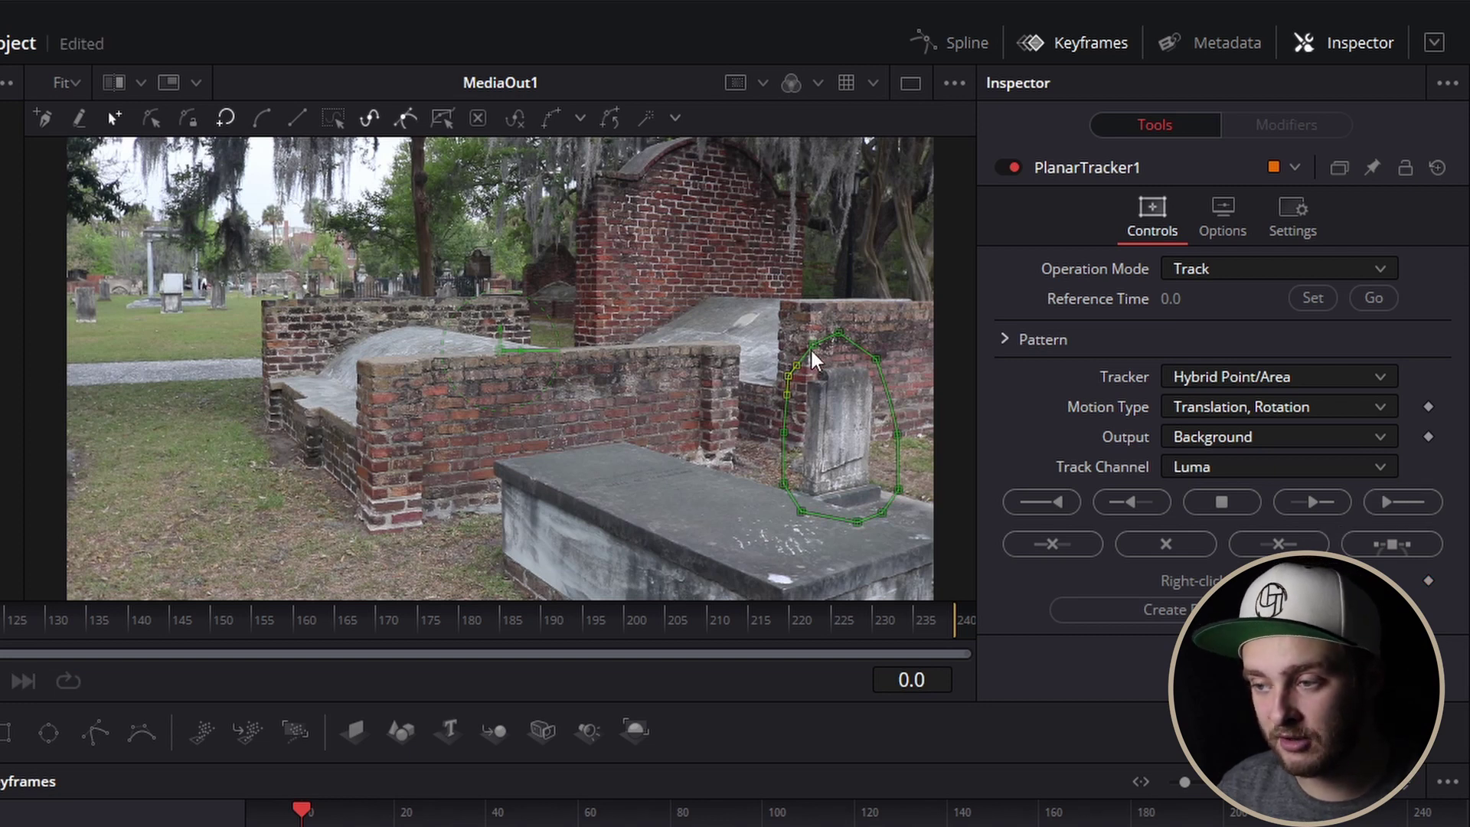
pyautogui.press('space')
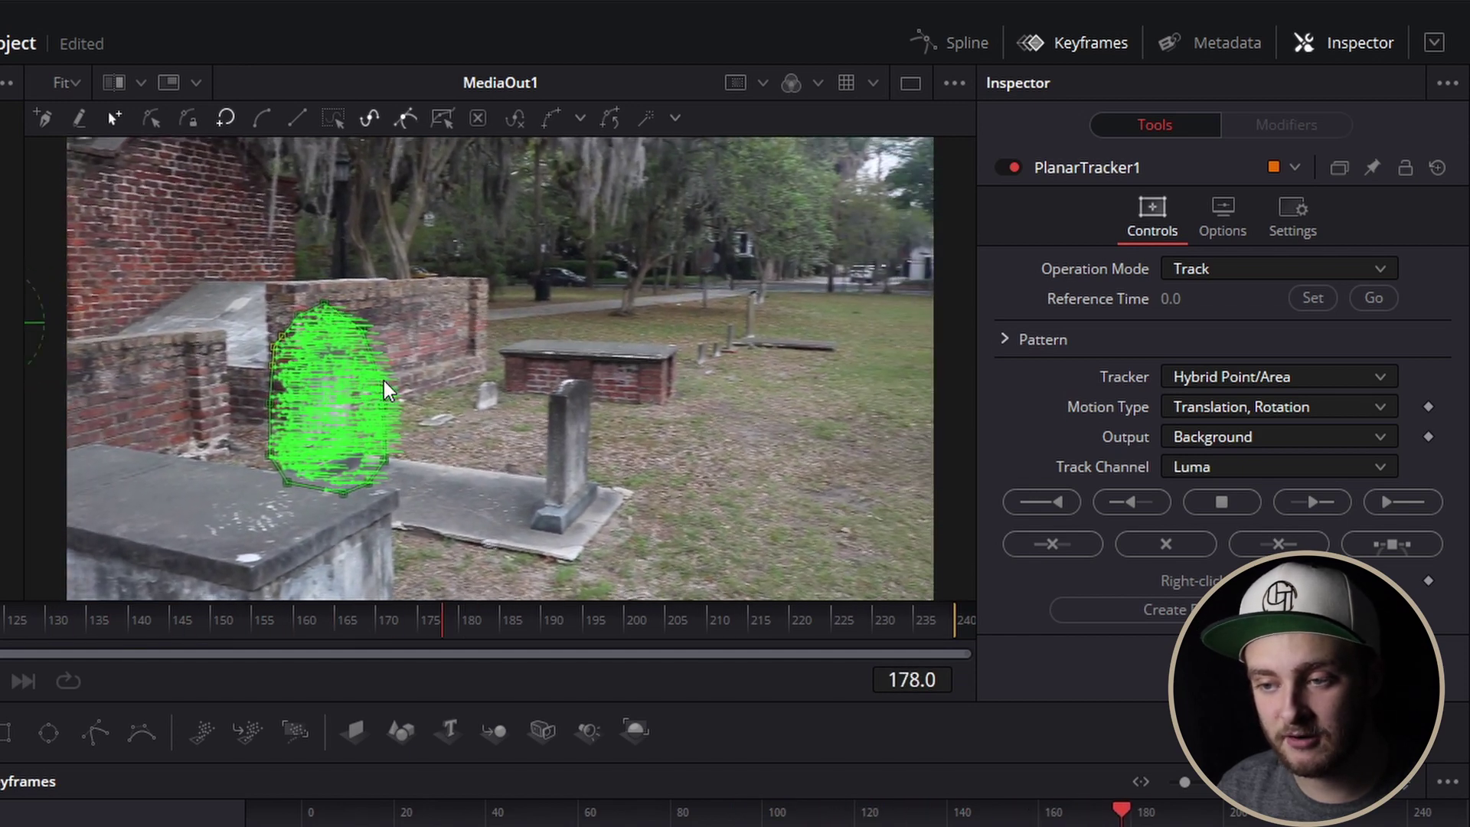
pyautogui.moveTo(888, 617); pyautogui.dragTo(106, 602)
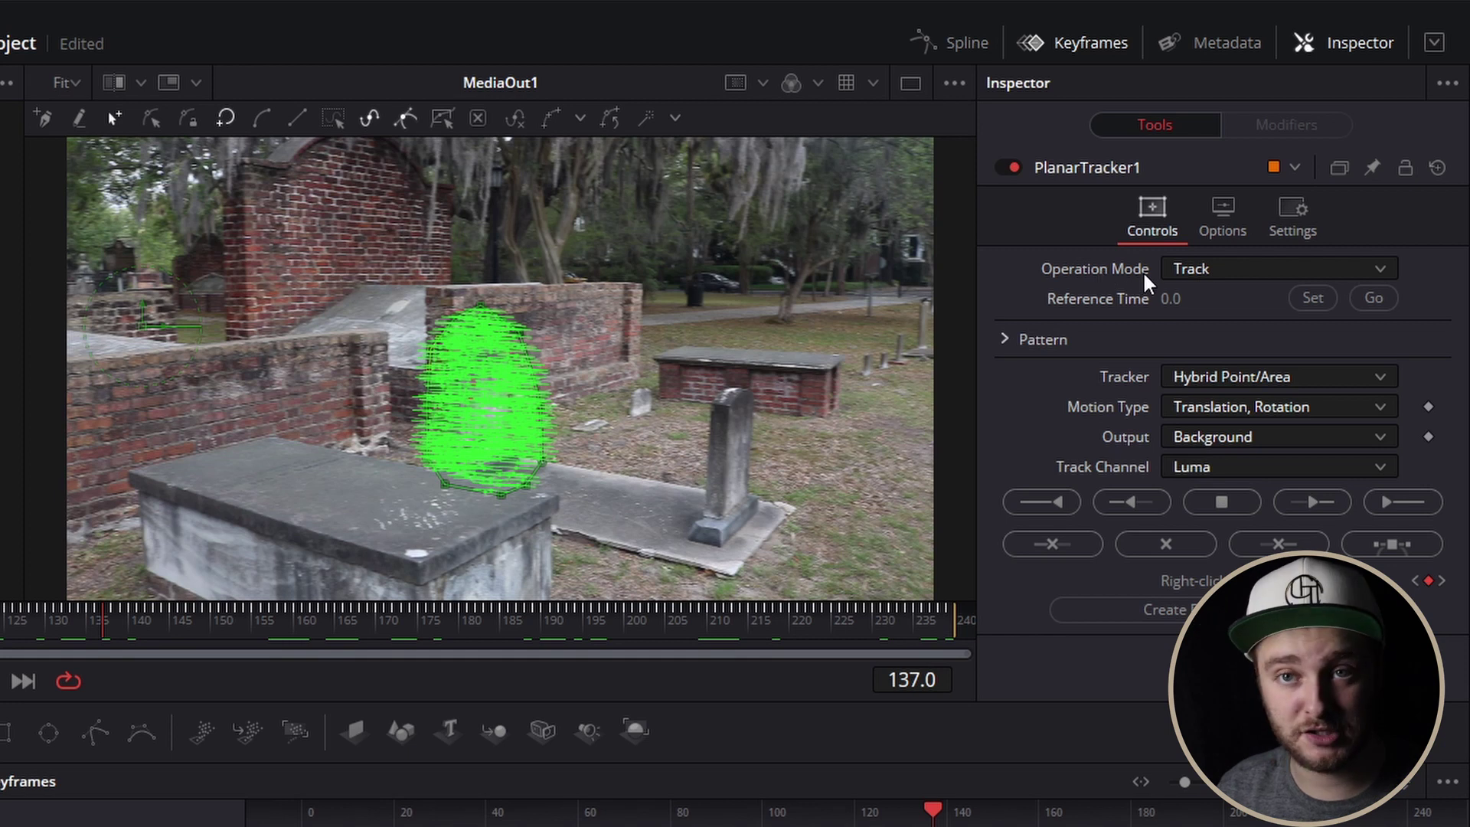
# Set Operation Mode to Corner Pin and drag the four corner handles onto the brick wall.
pyautogui.click(1238, 268)
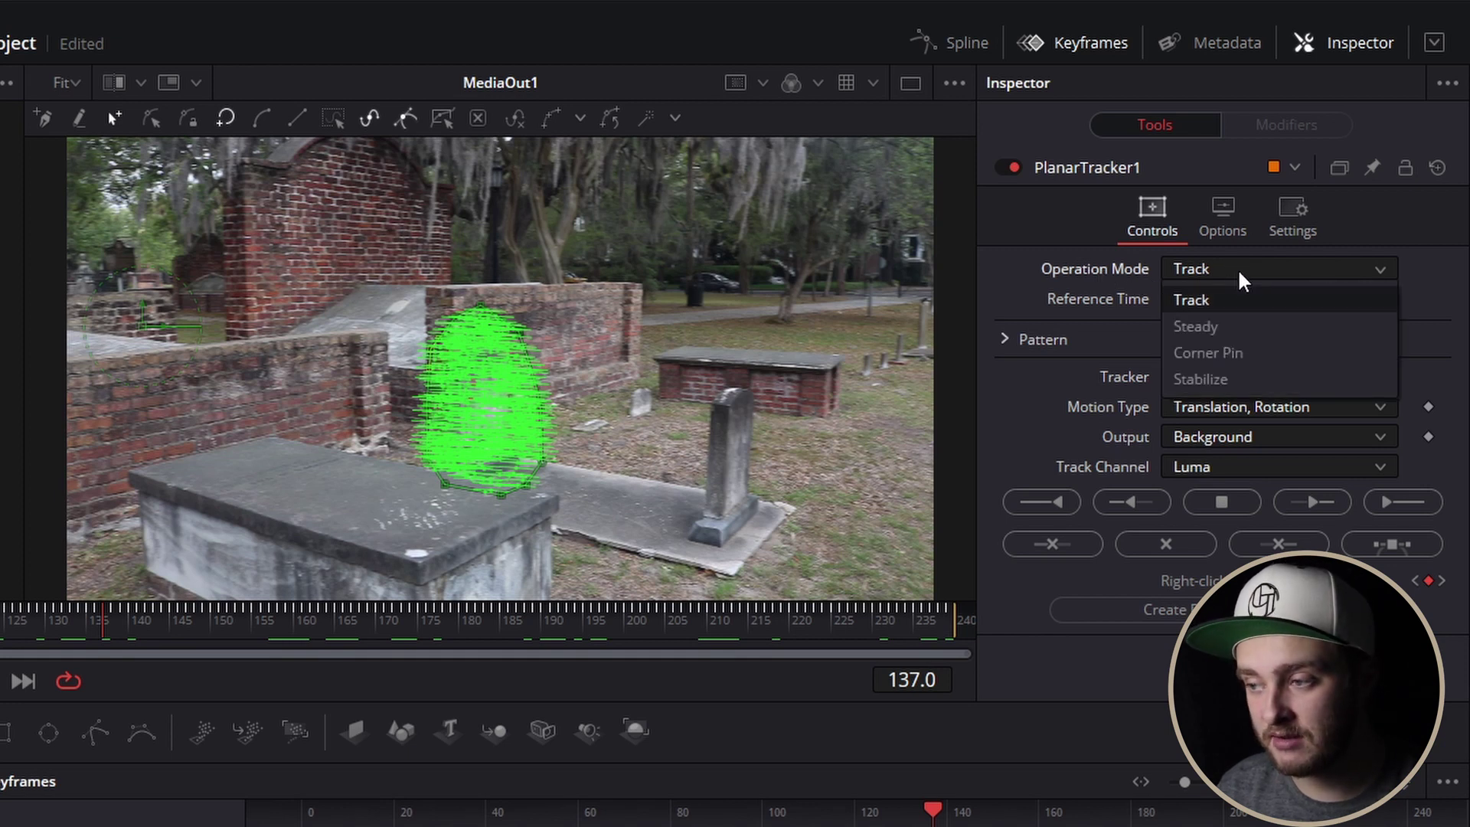
pyautogui.click(1258, 352)
pyautogui.moveTo(270, 260); pyautogui.dragTo(643, 282)
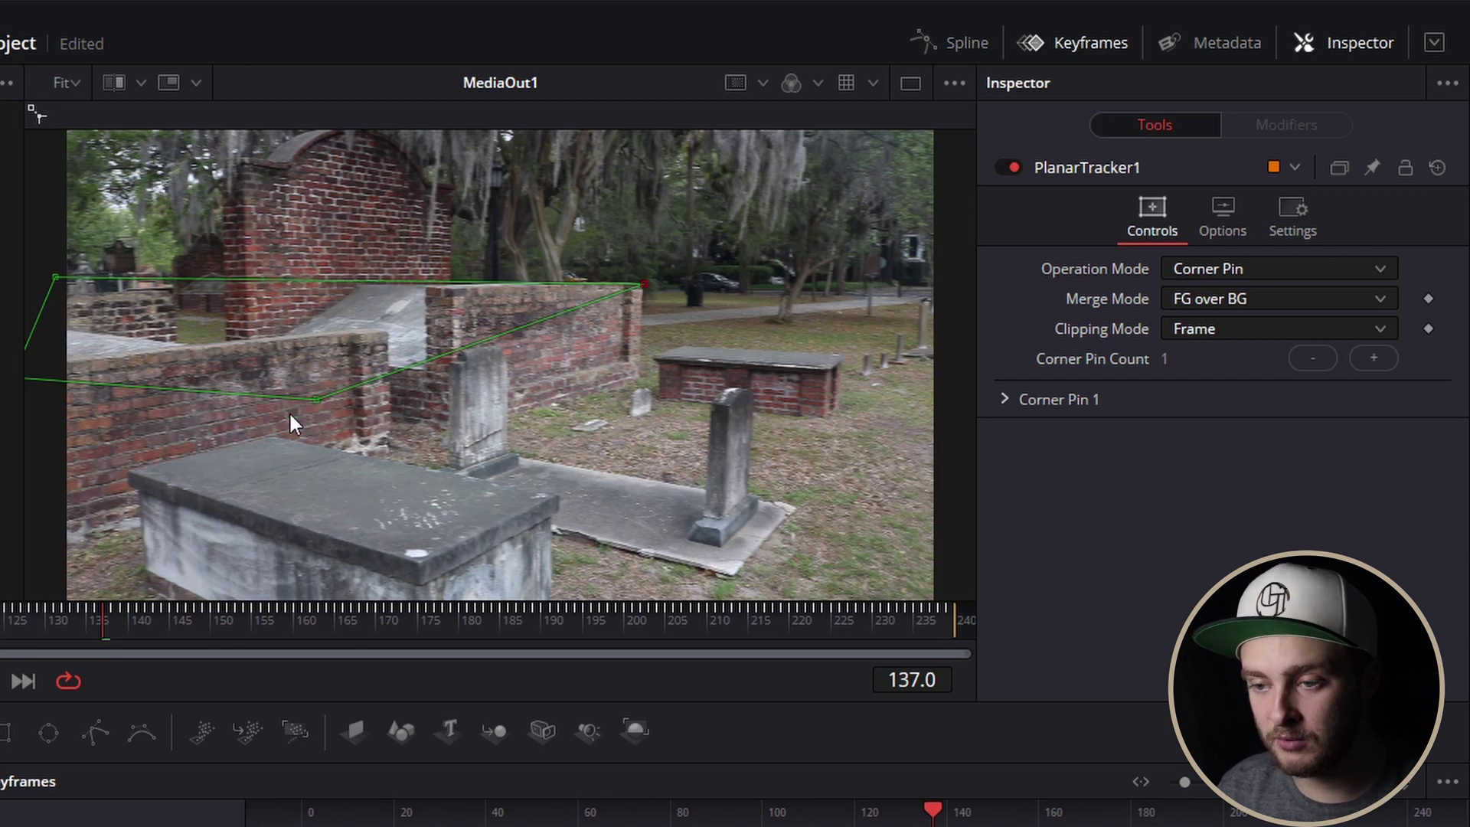
pyautogui.moveTo(318, 398); pyautogui.dragTo(642, 389)
pyautogui.moveTo(55, 374); pyautogui.dragTo(531, 441)
pyautogui.moveTo(145, 285); pyautogui.dragTo(528, 294)
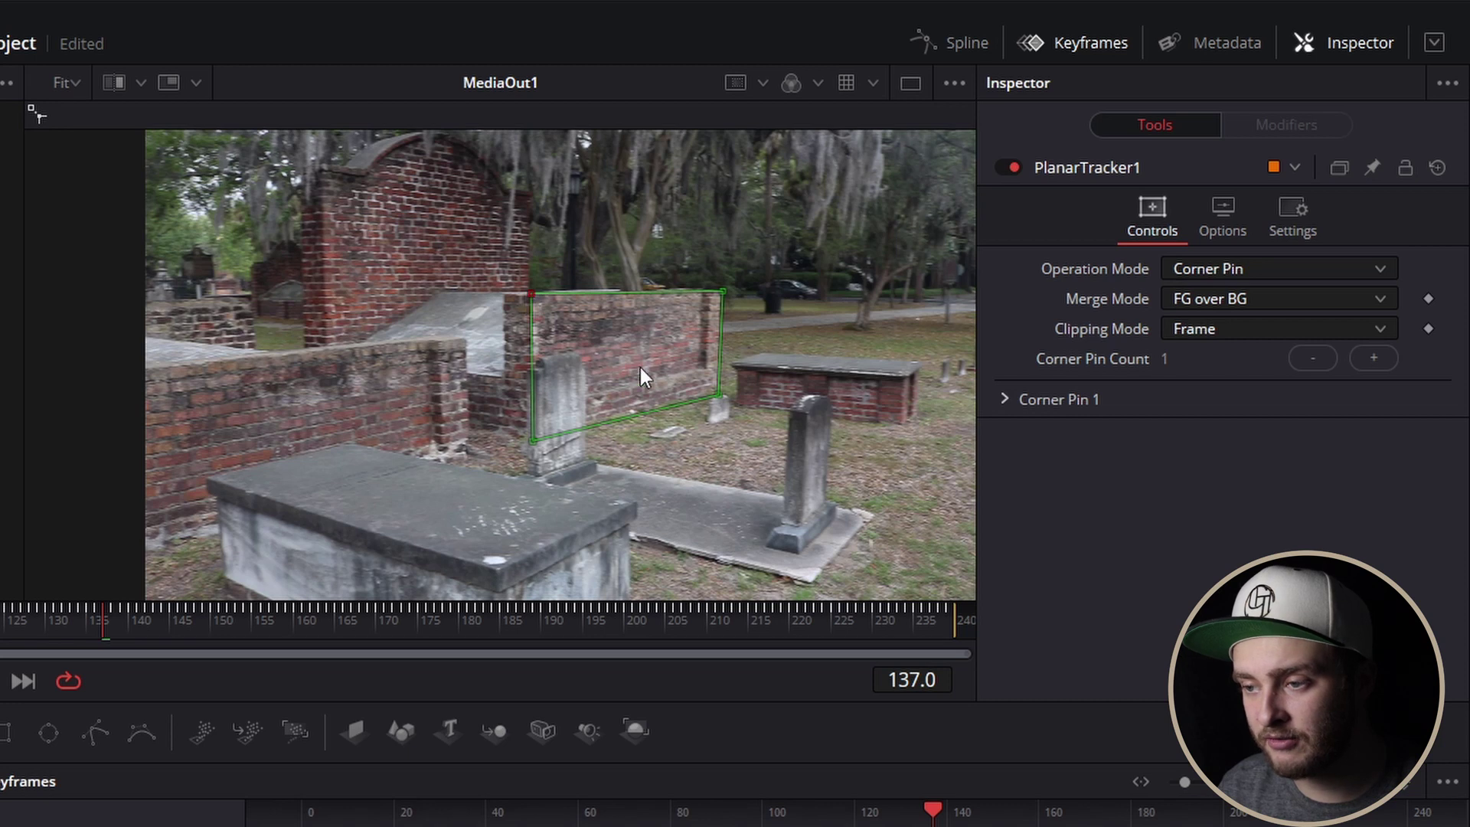
pyautogui.moveTo(724, 291); pyautogui.dragTo(719, 290)
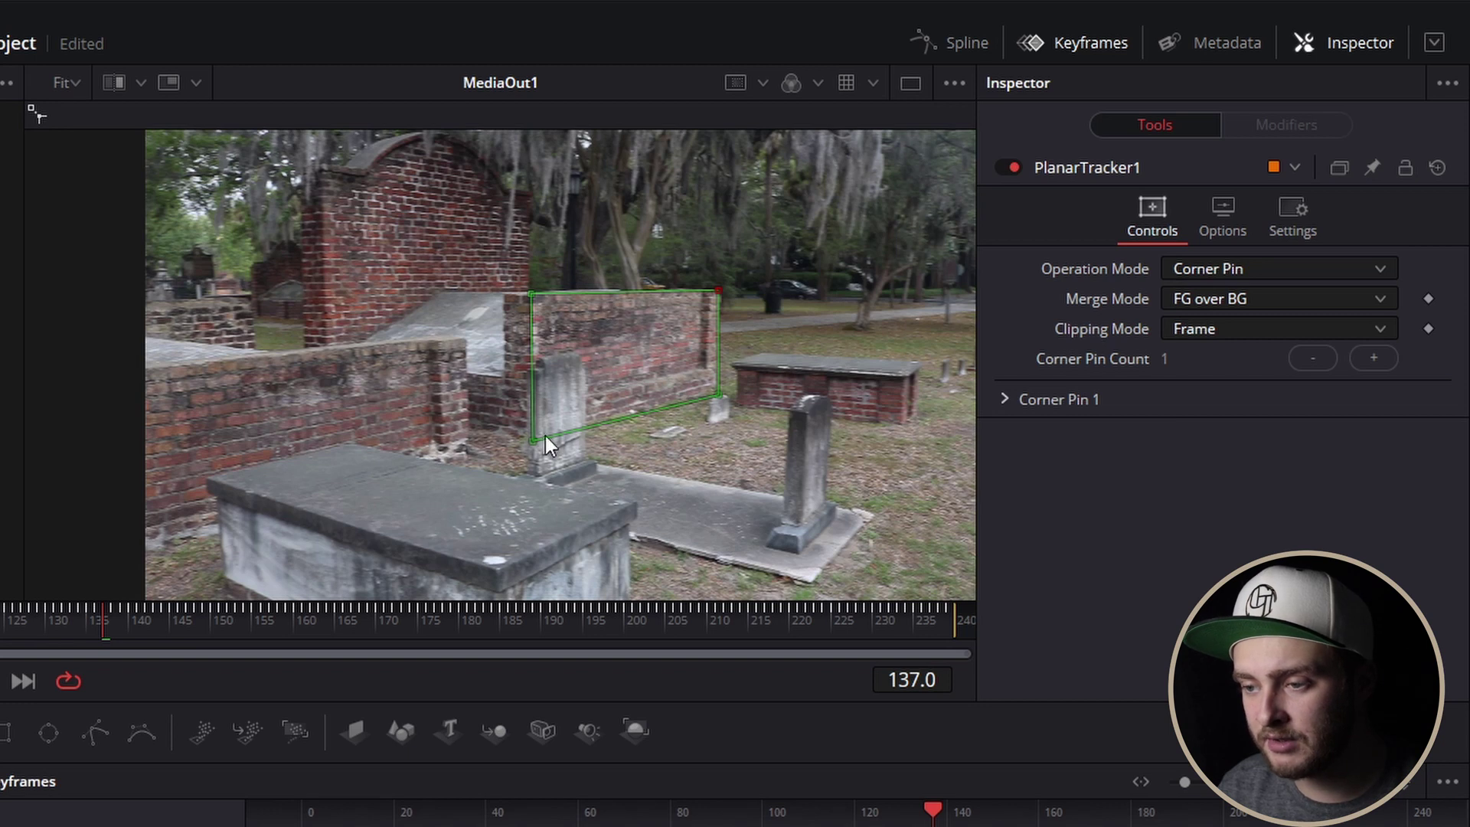
pyautogui.moveTo(531, 443); pyautogui.dragTo(527, 440)
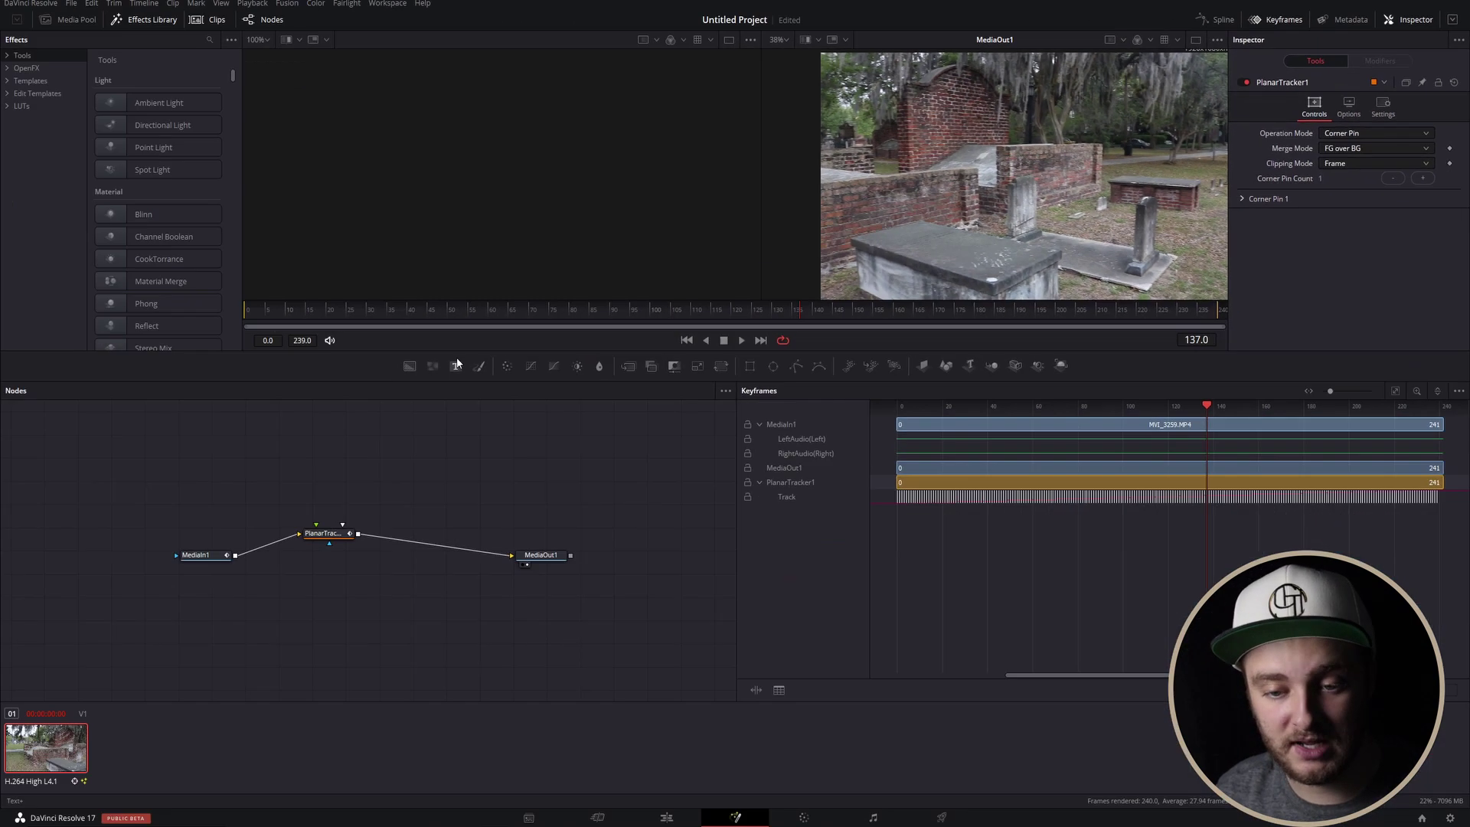
# Enter 'Example' in Text1 and connect it to PlanarTracker1's Corner Pin input.
pyautogui.click(456, 365)
pyautogui.moveTo(348, 487); pyautogui.dragTo(278, 467)
pyautogui.click(1321, 202)
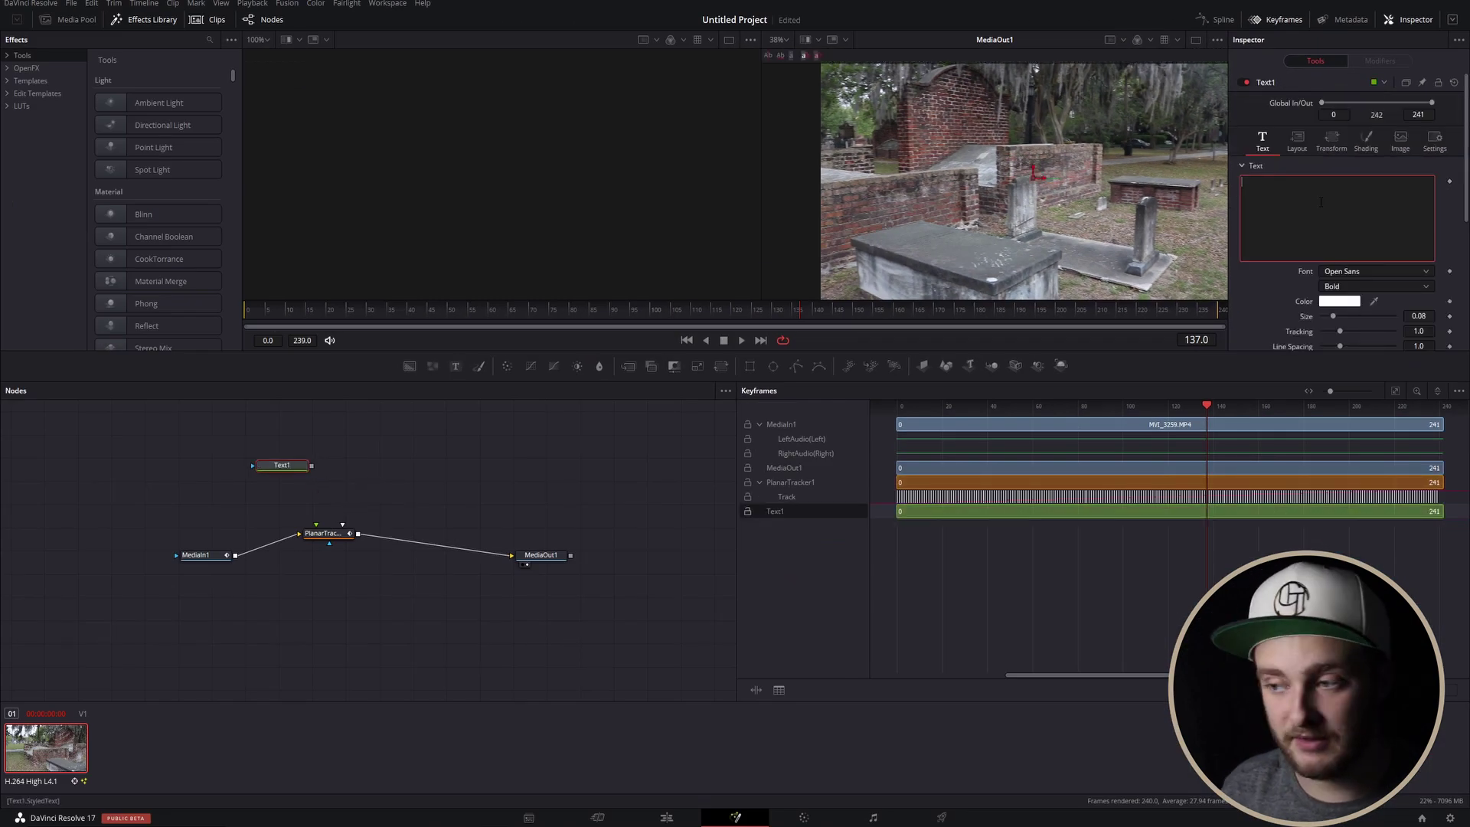
pyautogui.write('Example')
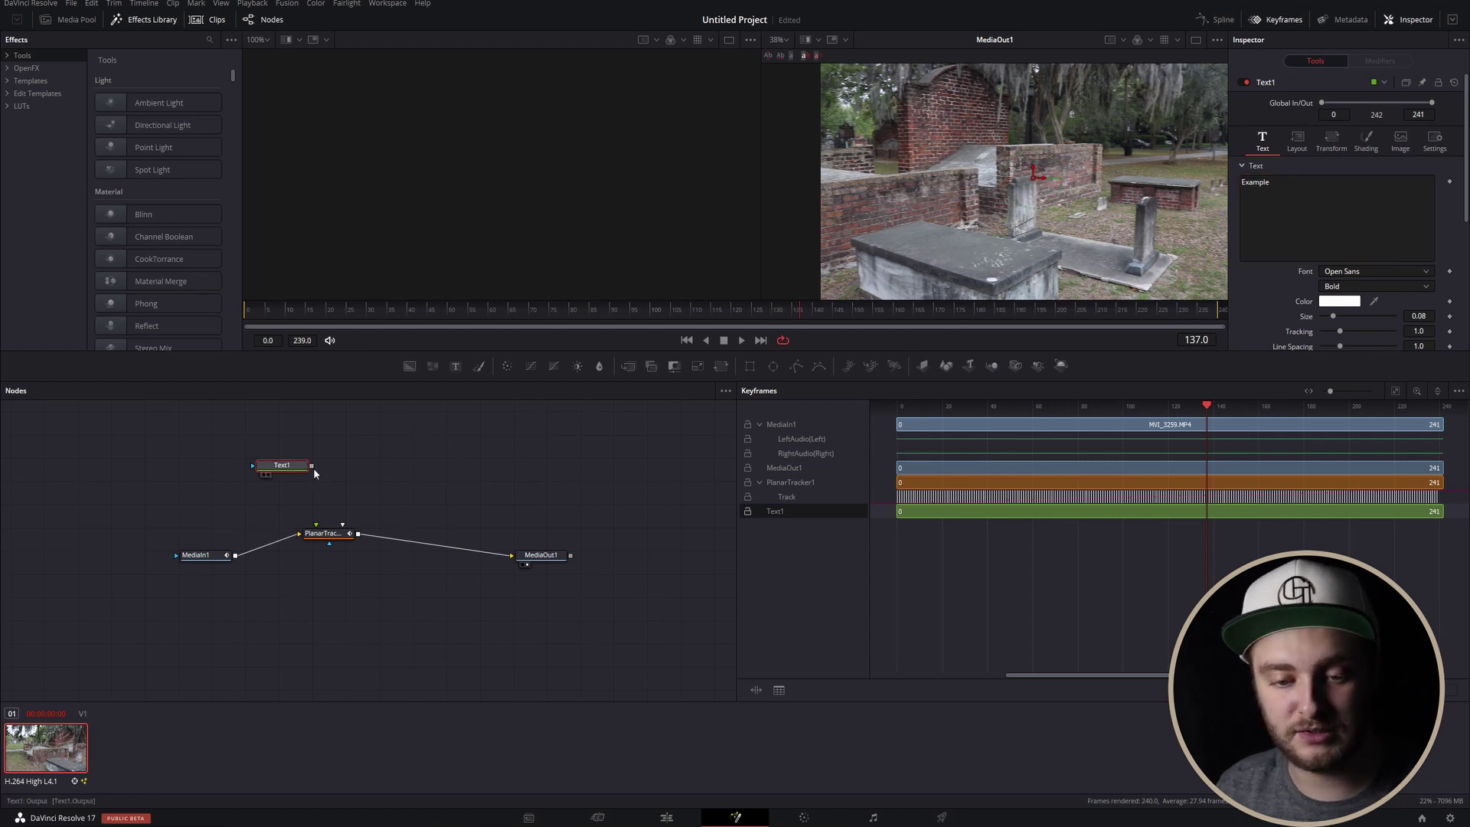
pyautogui.moveTo(312, 464); pyautogui.dragTo(447, 457)
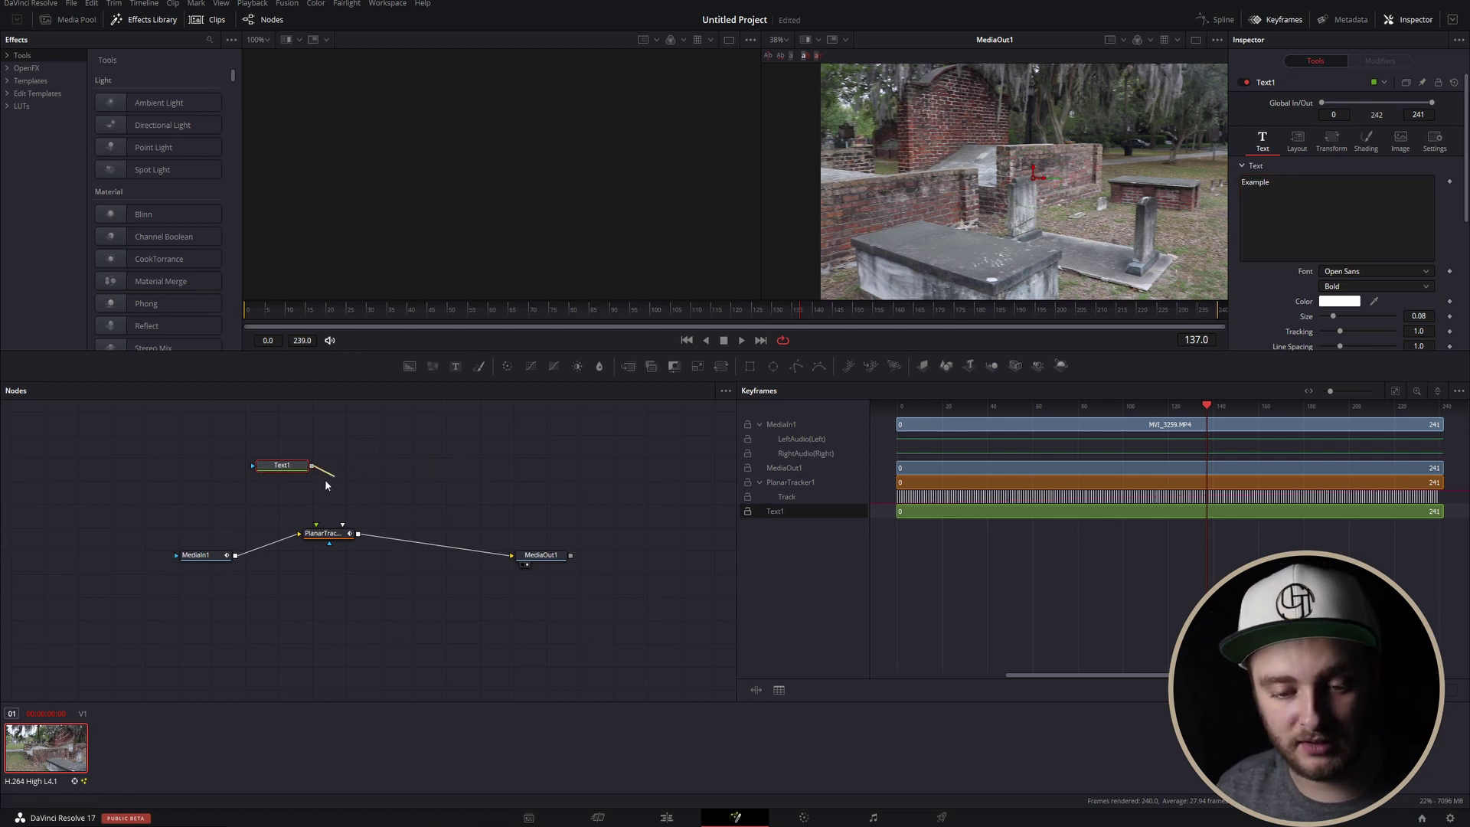
pyautogui.moveTo(323, 483); pyautogui.dragTo(315, 527)
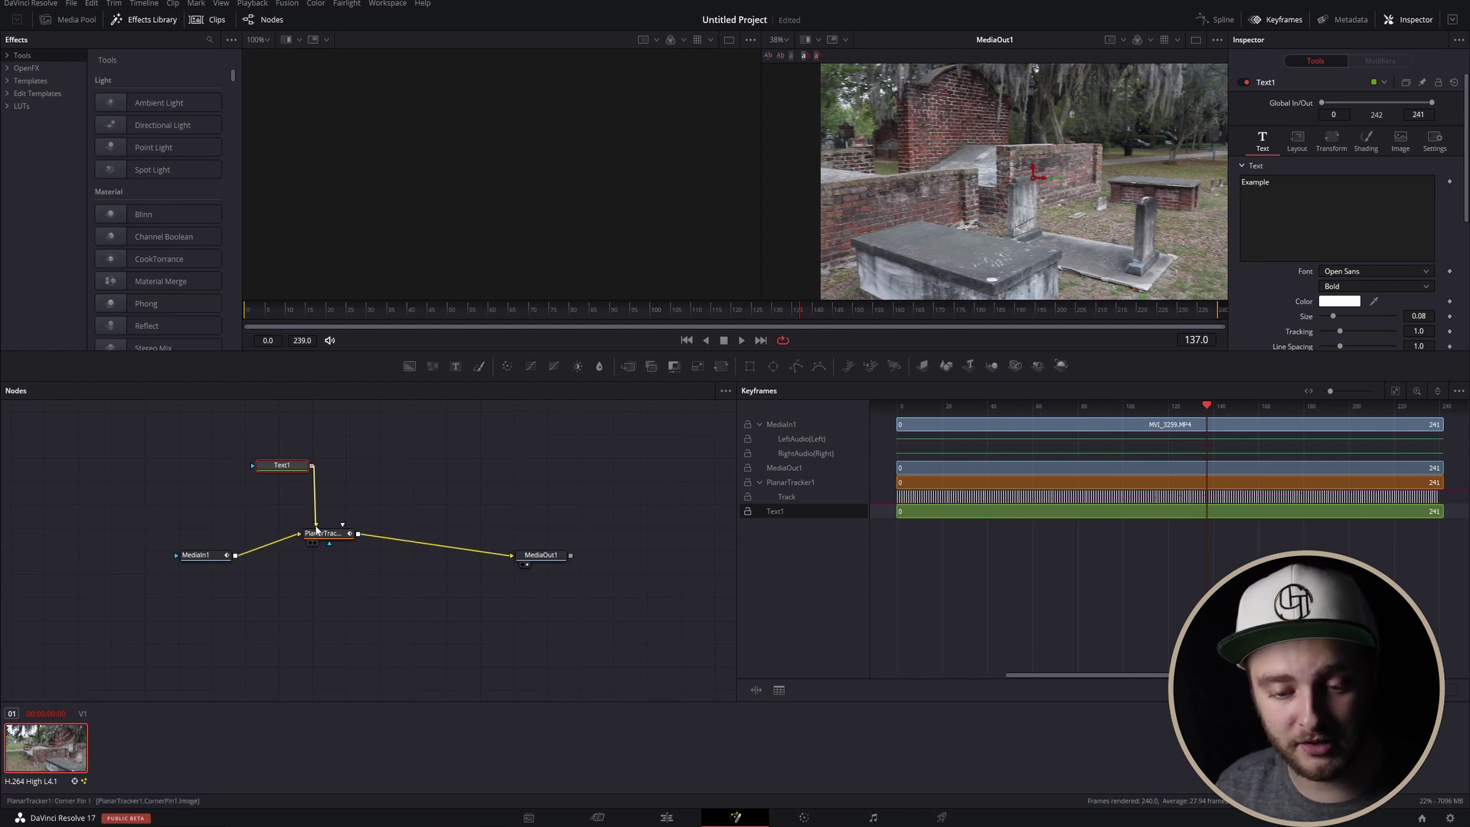
pyautogui.moveTo(299, 469); pyautogui.dragTo(272, 472)
pyautogui.moveTo(323, 533); pyautogui.dragTo(329, 546)
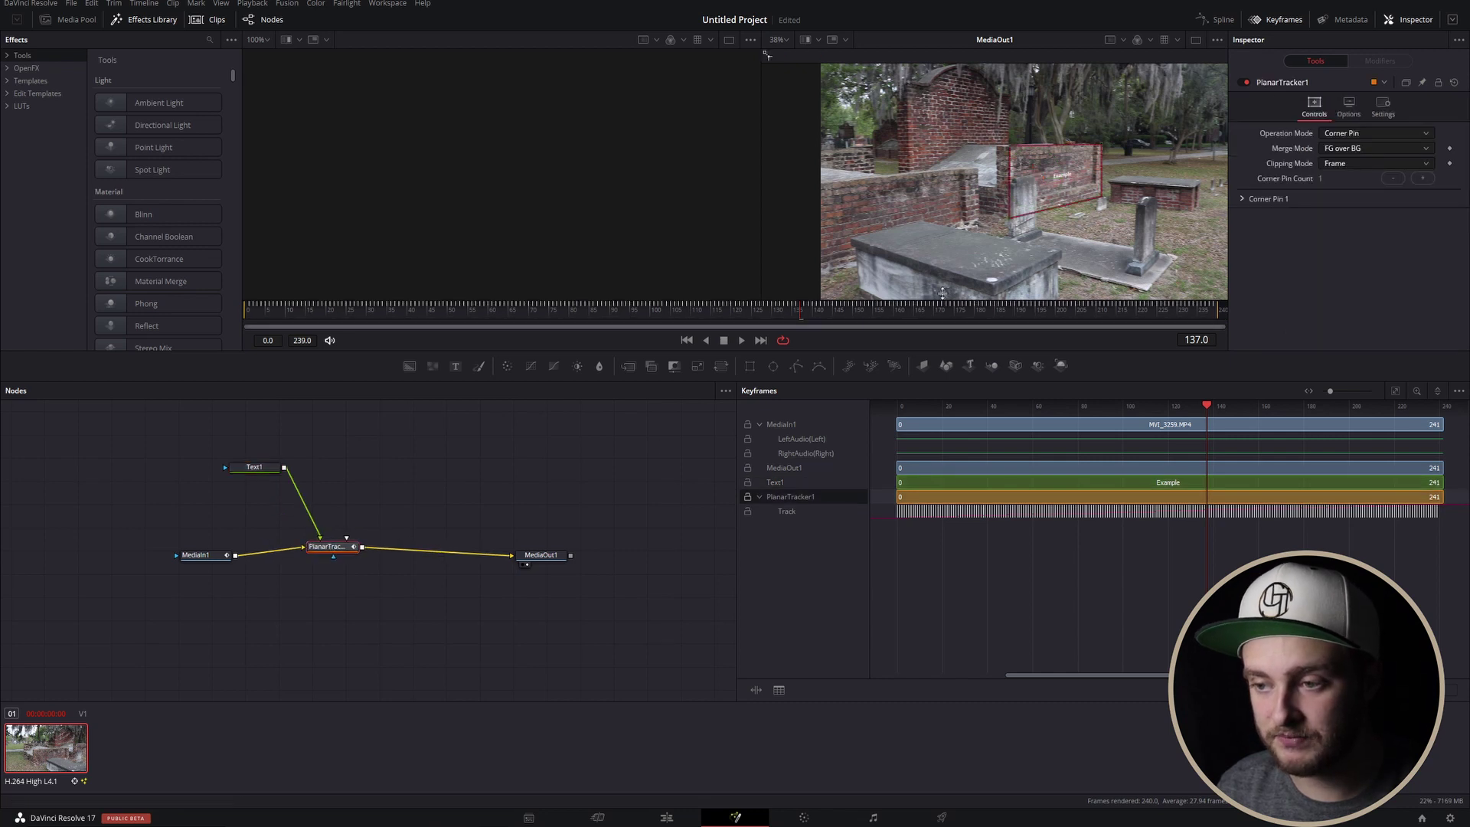
# Enlarge the Example text to size 0.311 and move it upward on the wall.
pyautogui.click(267, 468)
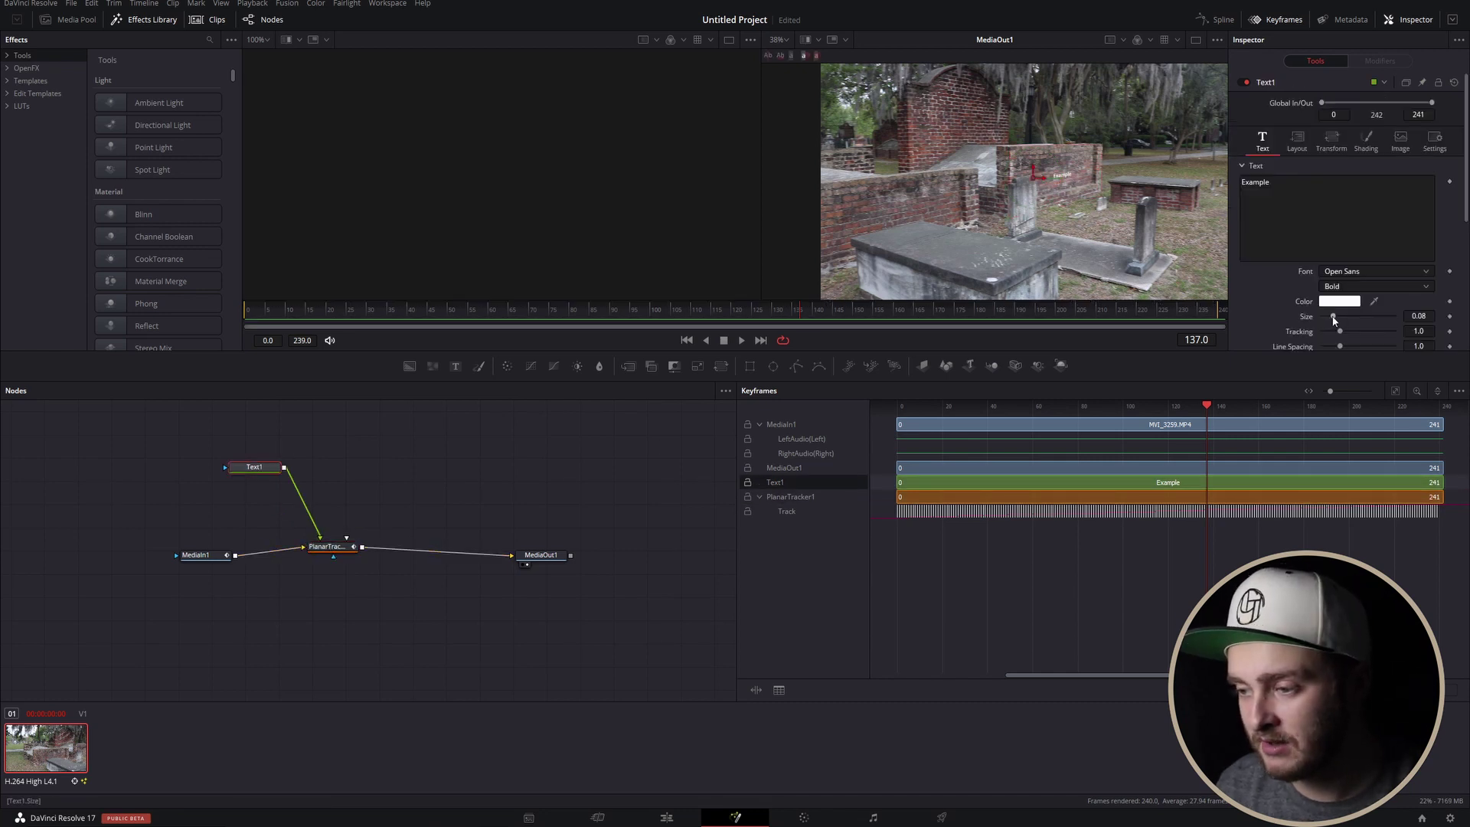
pyautogui.moveTo(1334, 317); pyautogui.dragTo(1363, 309)
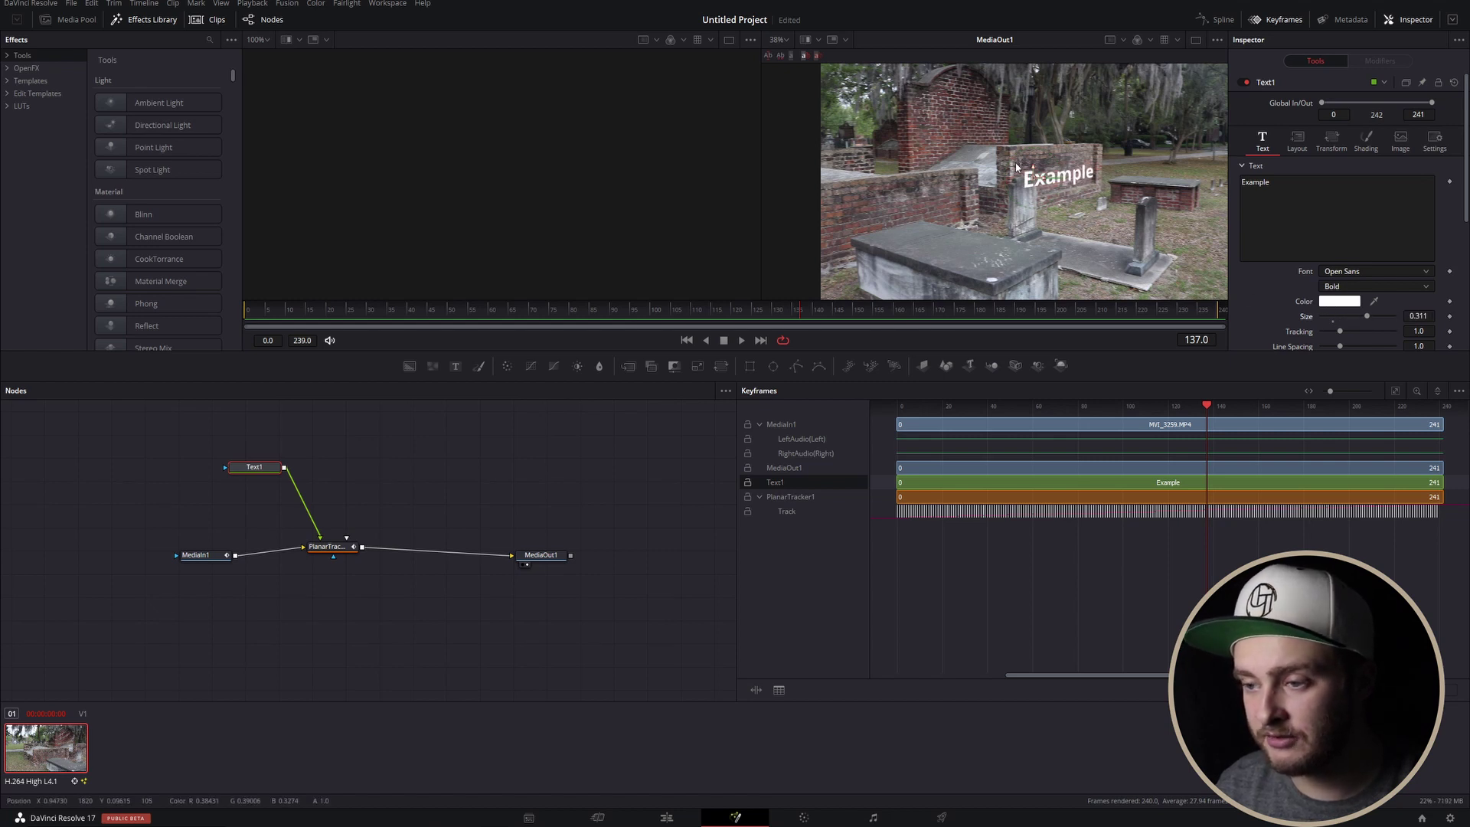
pyautogui.moveTo(1033, 170); pyautogui.dragTo(1034, 115)
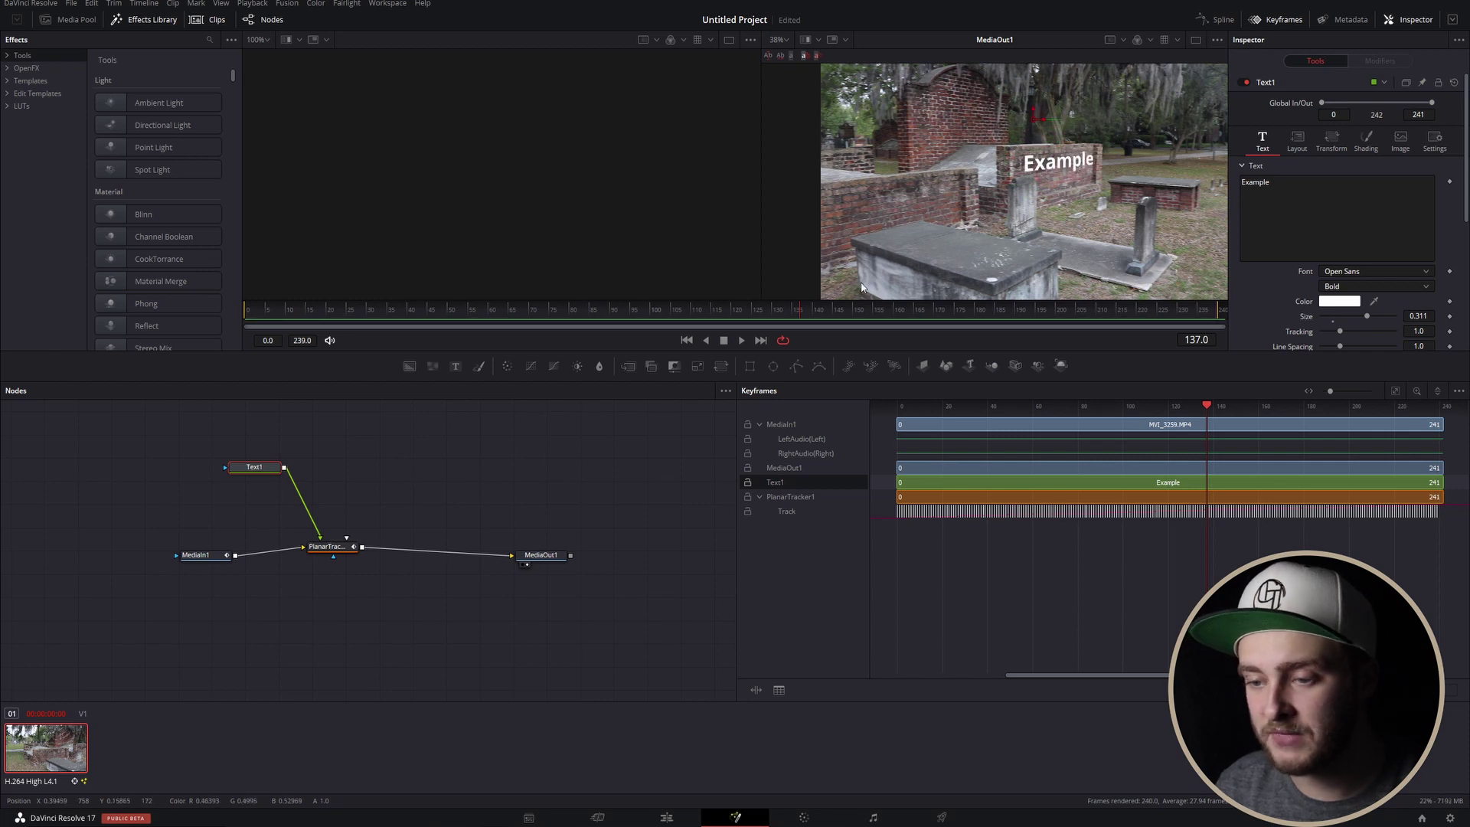
pyautogui.click(653, 456)
pyautogui.press('Home')
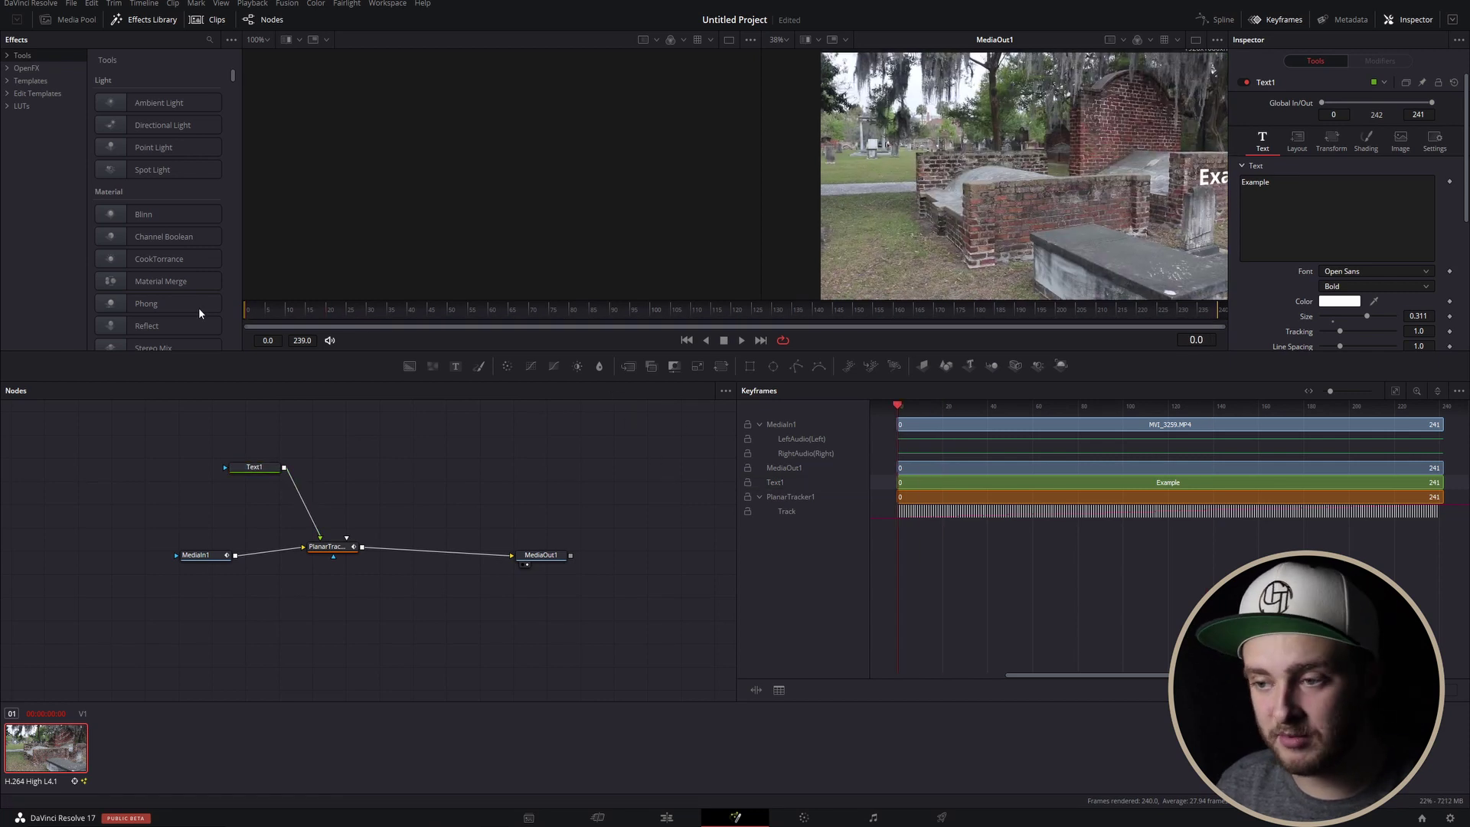
pyautogui.press('space')
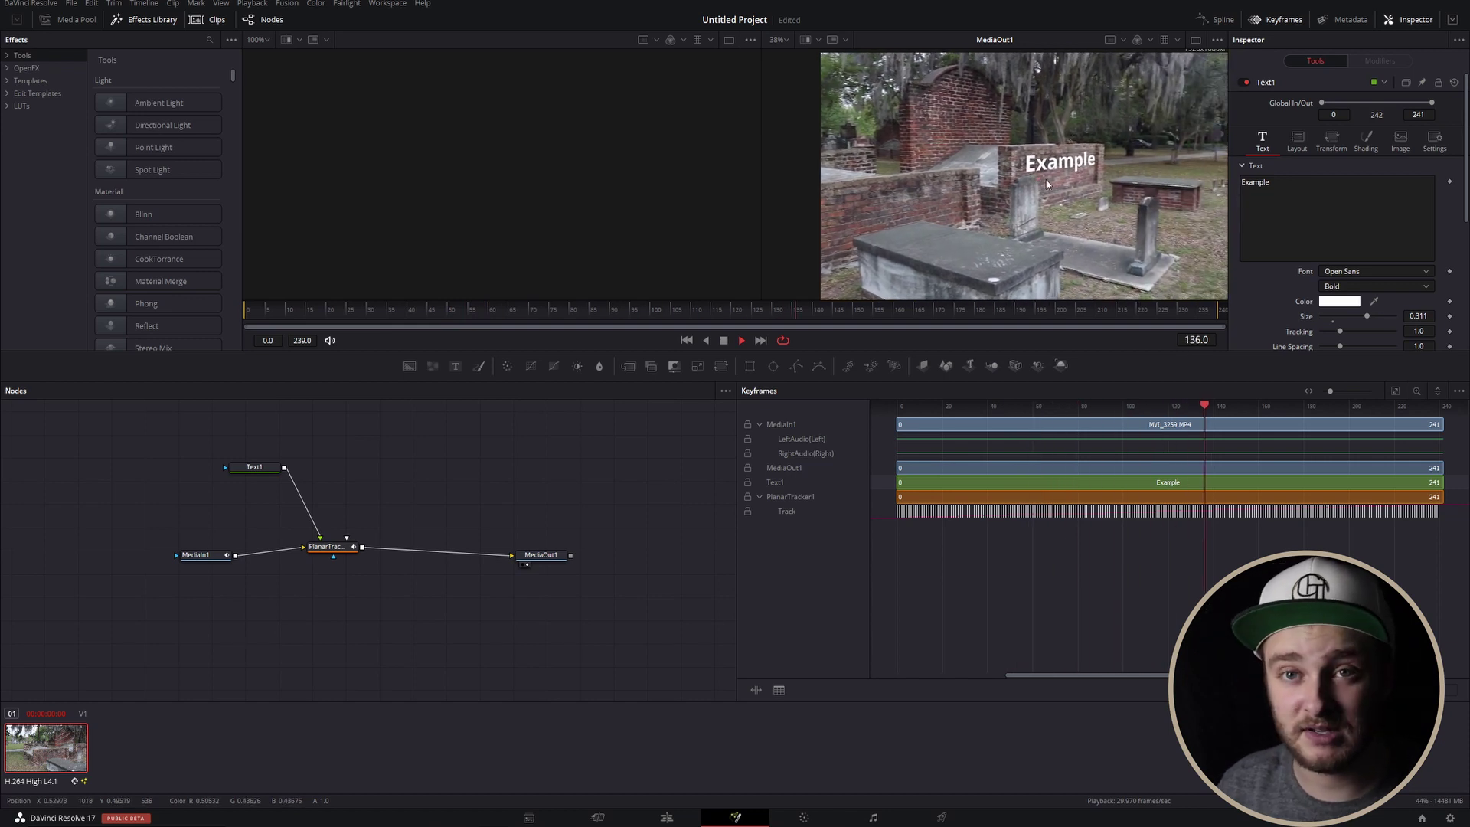
pyautogui.press('space')
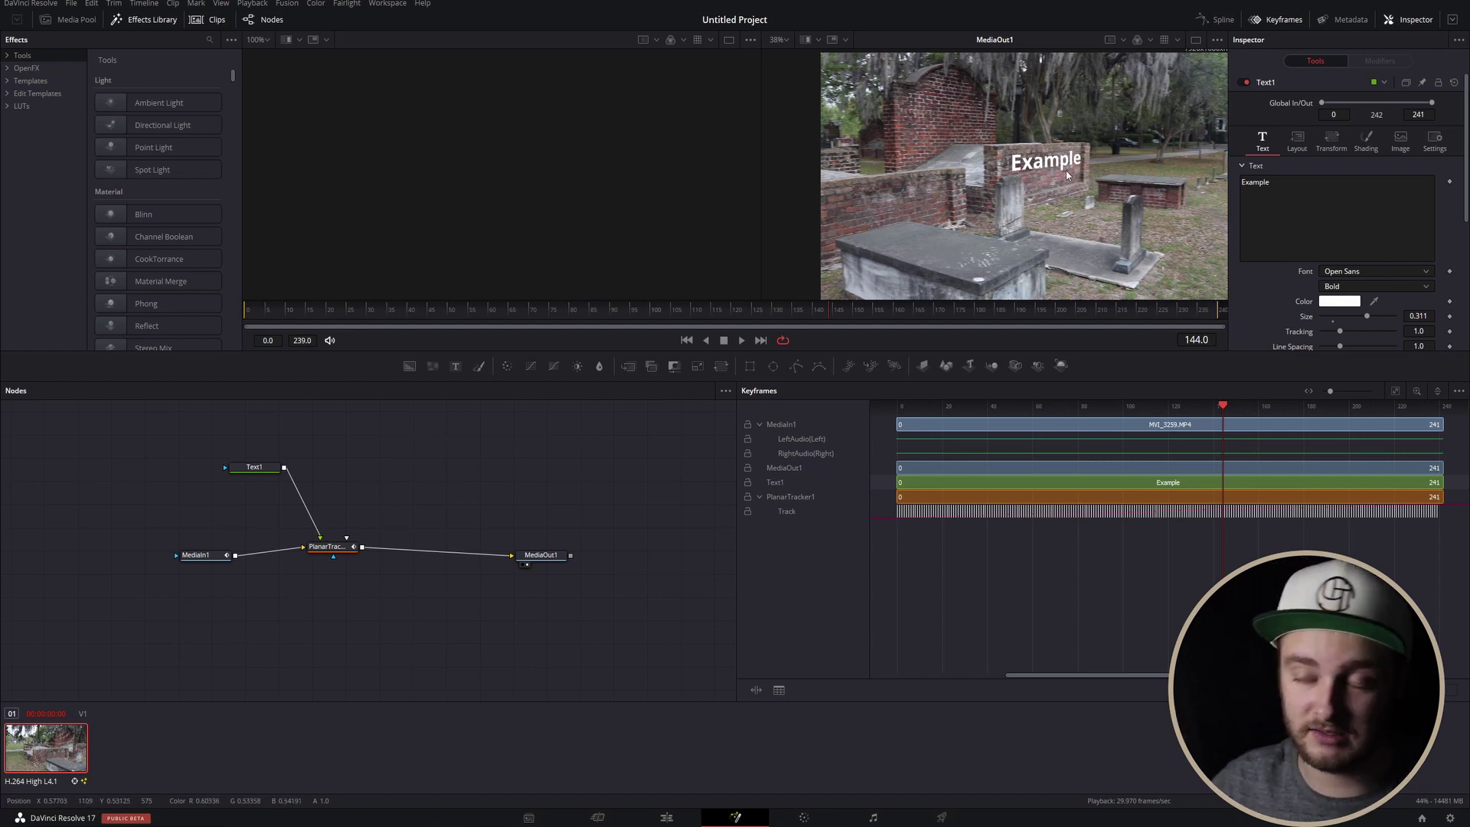
pyautogui.click(1192, 310)
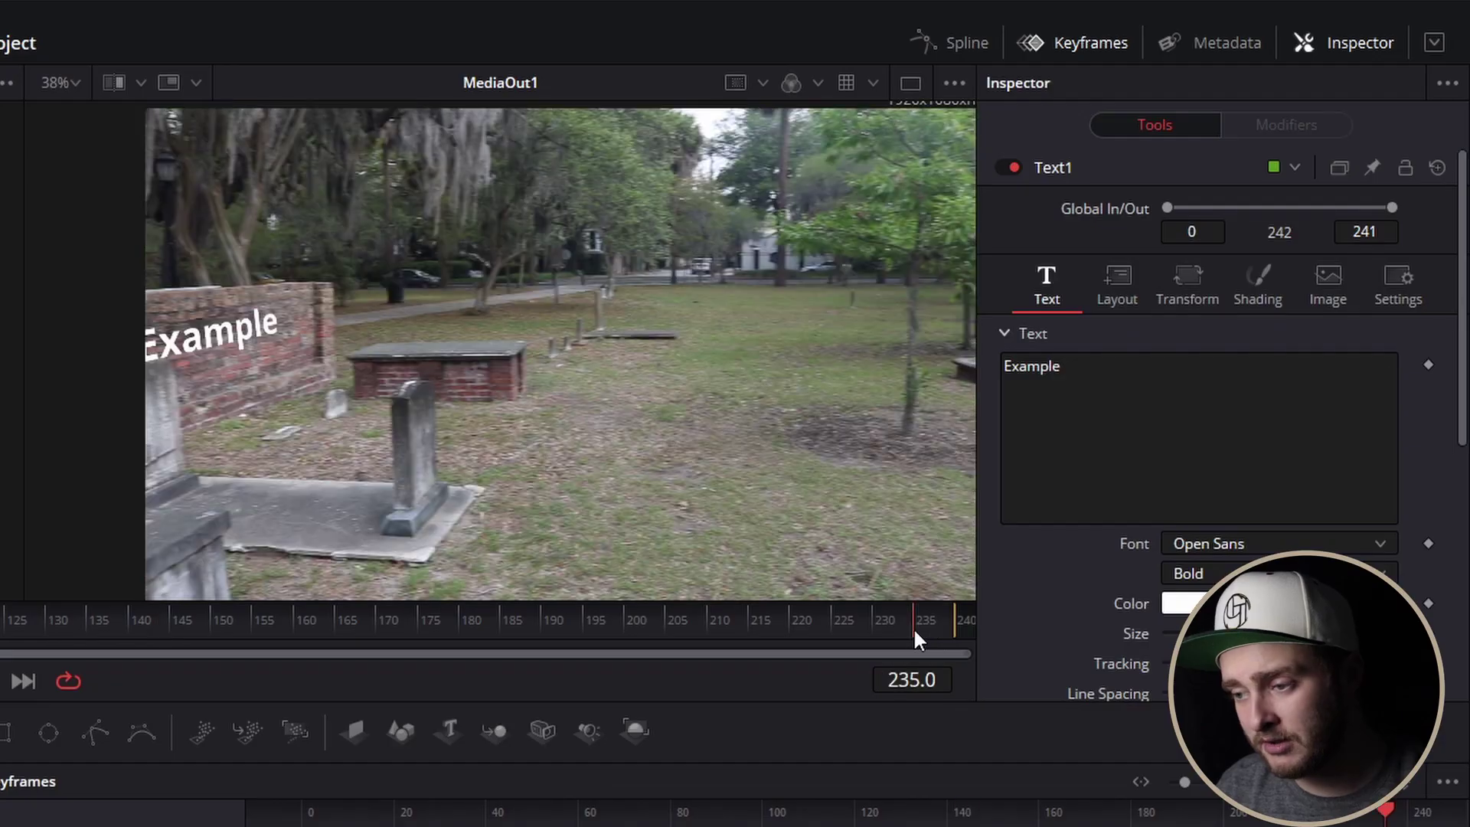
pyautogui.moveTo(905, 639); pyautogui.dragTo(0, 633)
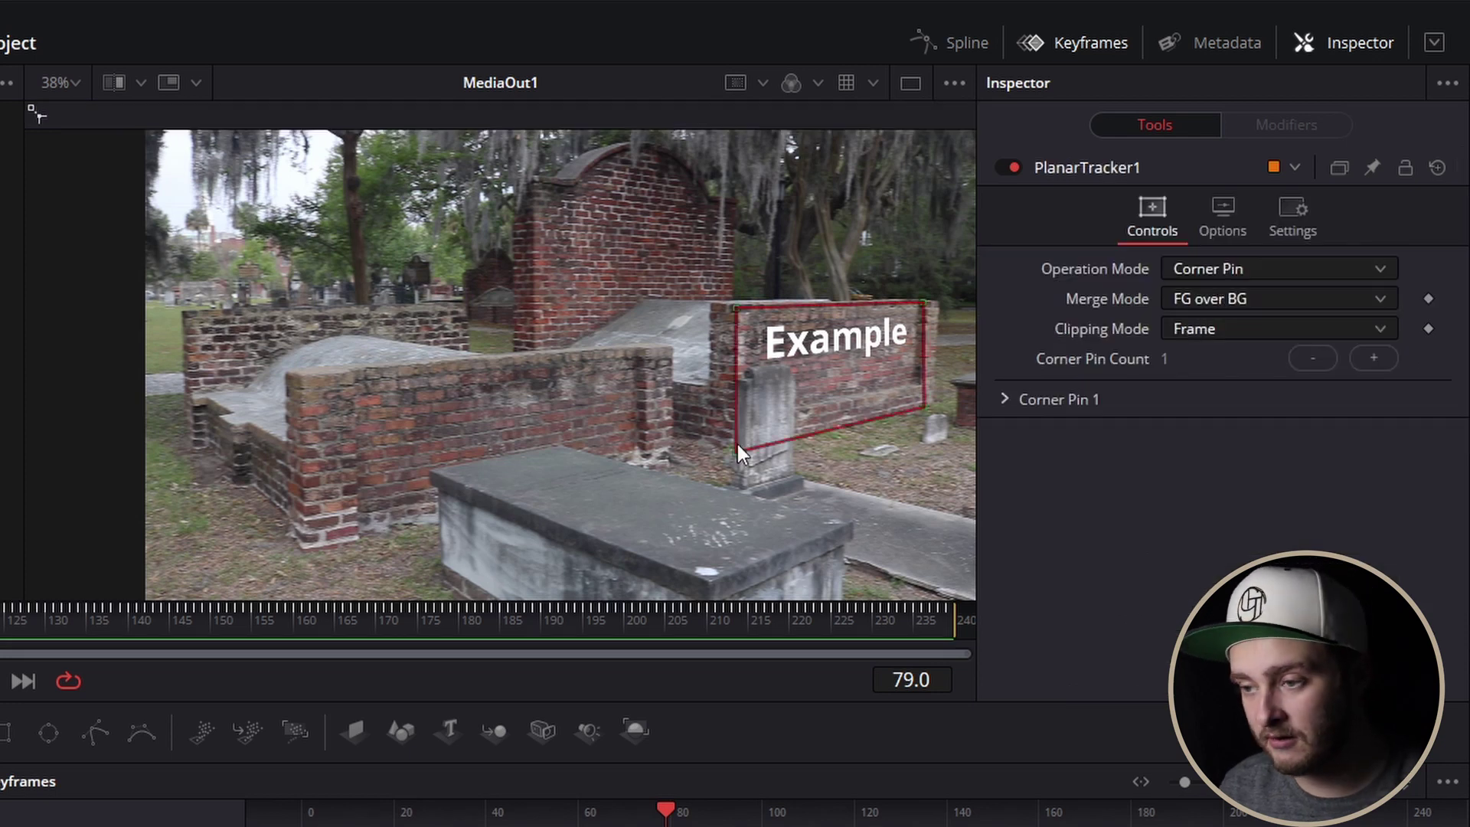
# Drag the four corner-pin handles onto the stone tomb top's corners, then play back to verify the Example text tracks it.
pyautogui.moveTo(733, 451); pyautogui.dragTo(429, 466)
pyautogui.moveTo(925, 405); pyautogui.dragTo(706, 577)
pyautogui.moveTo(922, 301); pyautogui.dragTo(851, 523)
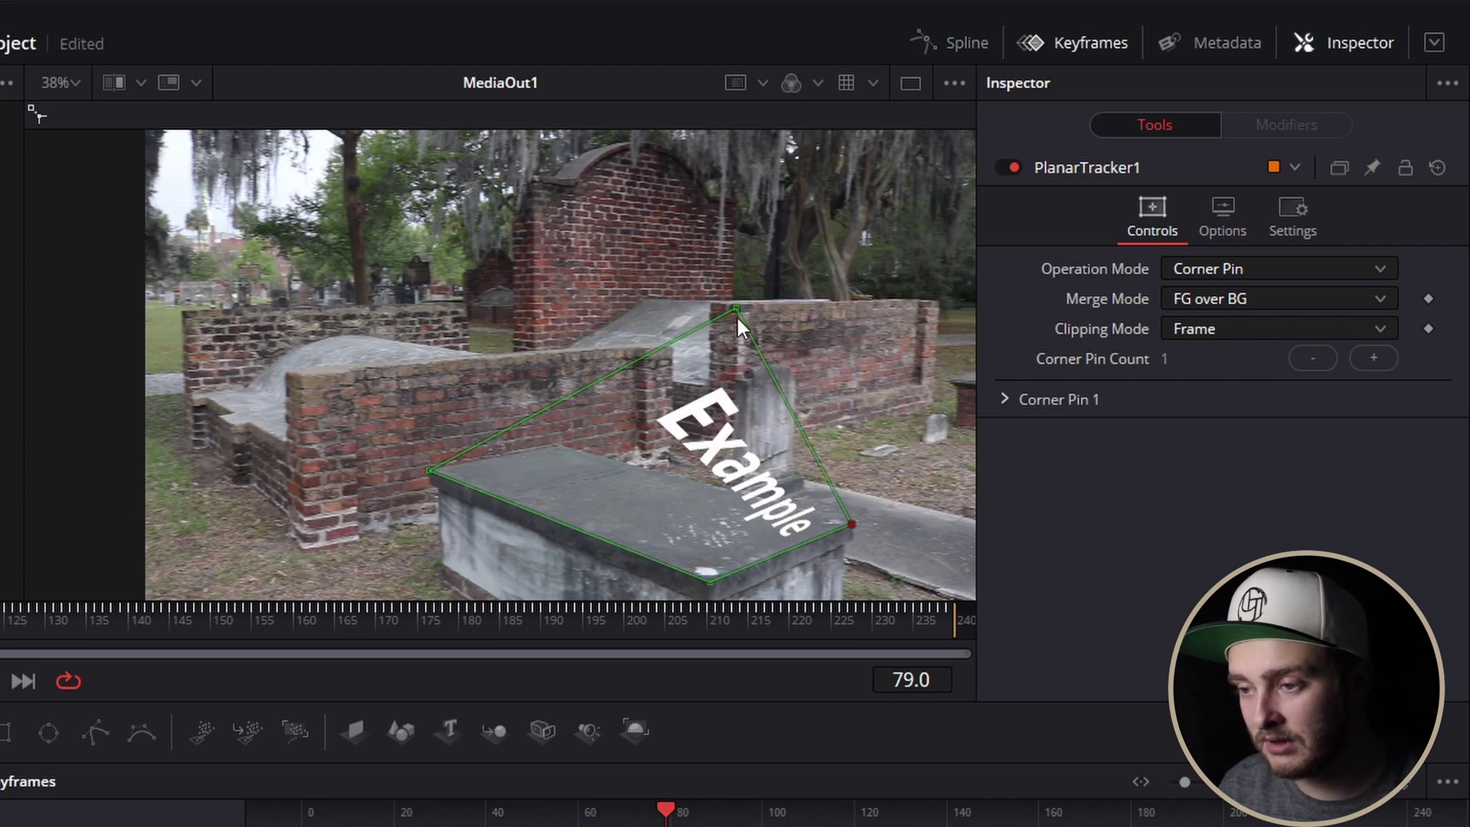
pyautogui.moveTo(733, 306); pyautogui.dragTo(559, 442)
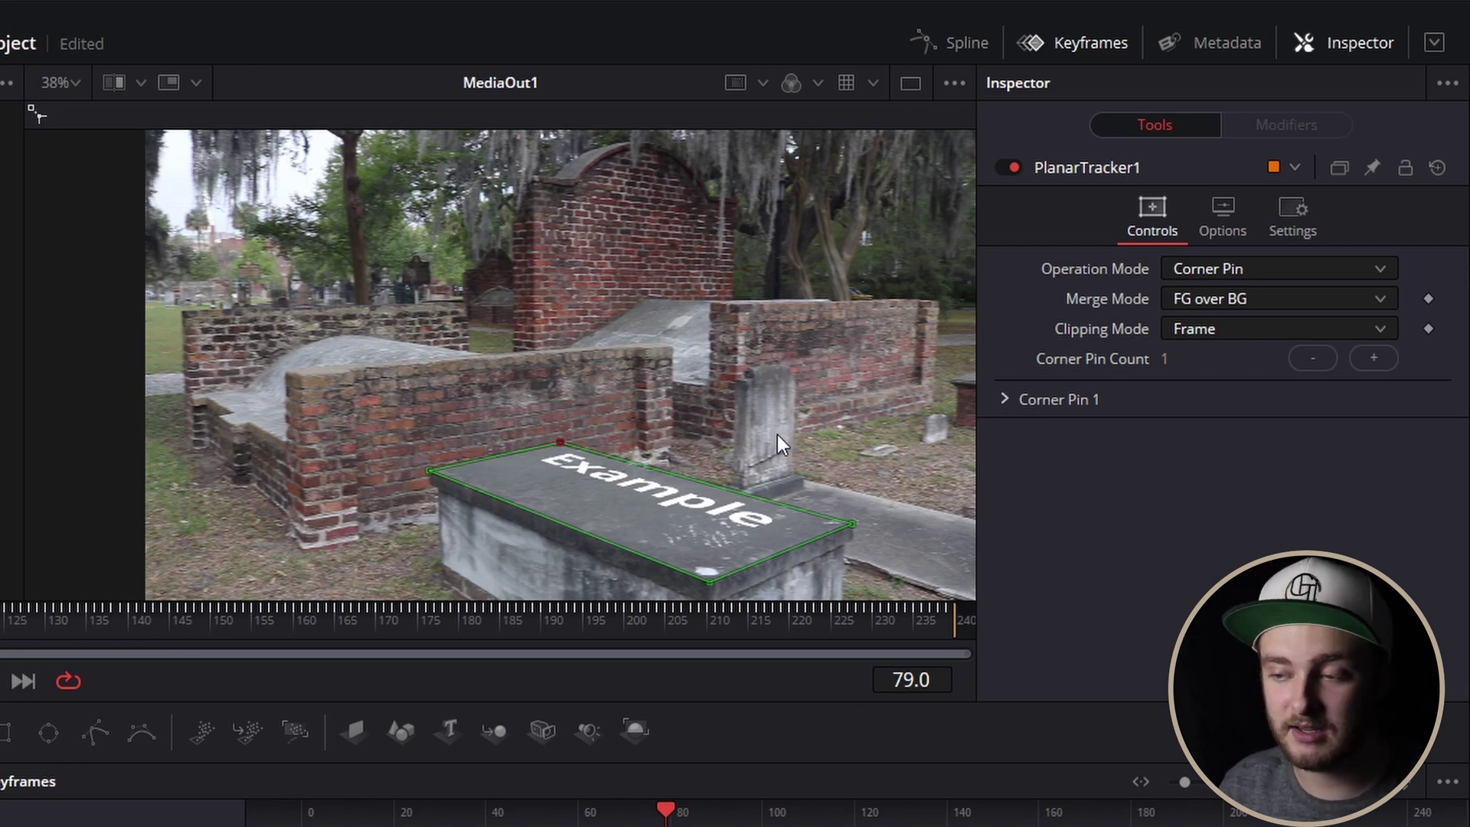
pyautogui.press('space')
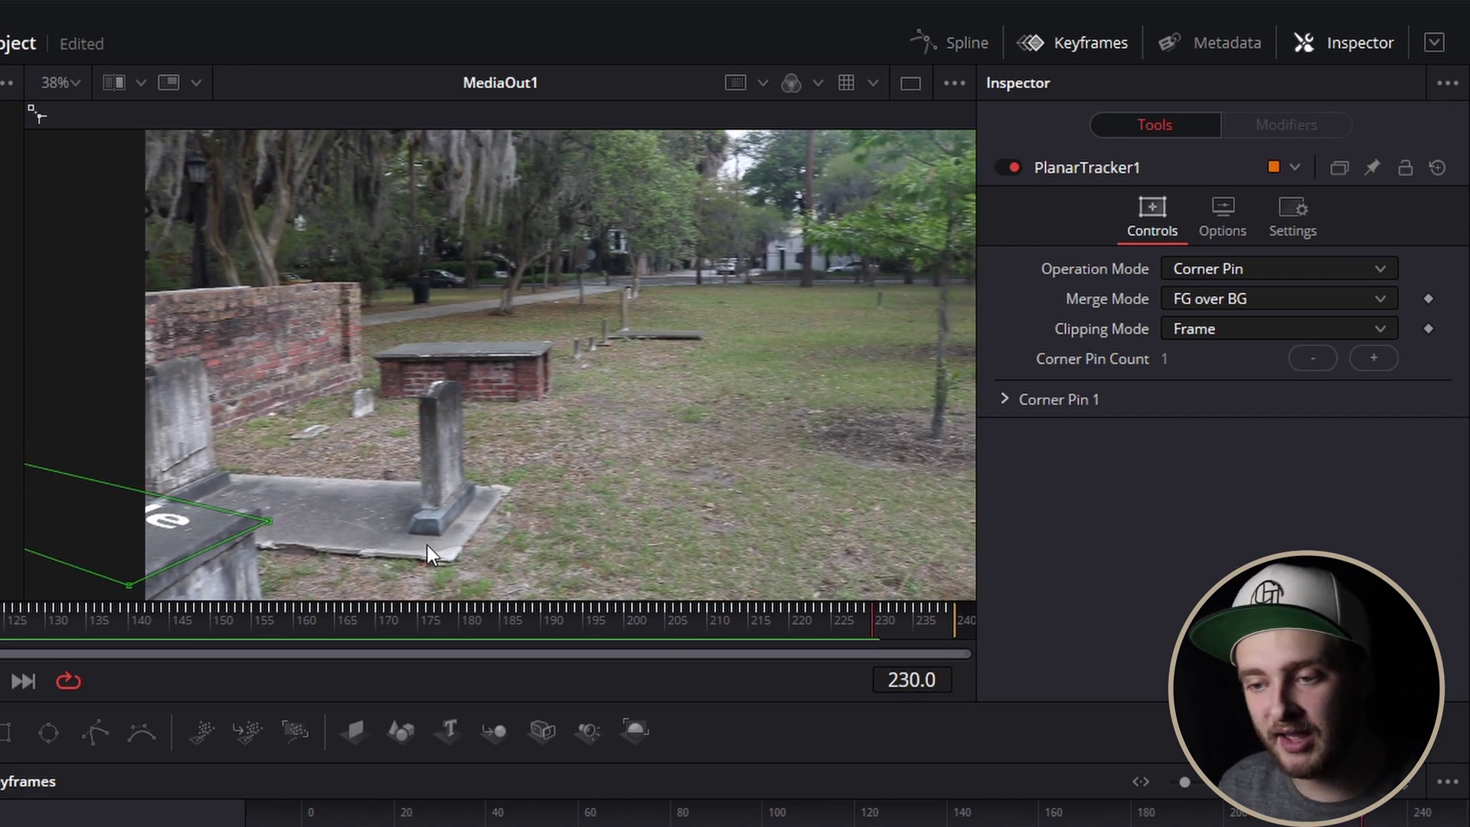
pyautogui.moveTo(219, 534); pyautogui.dragTo(343, 521)
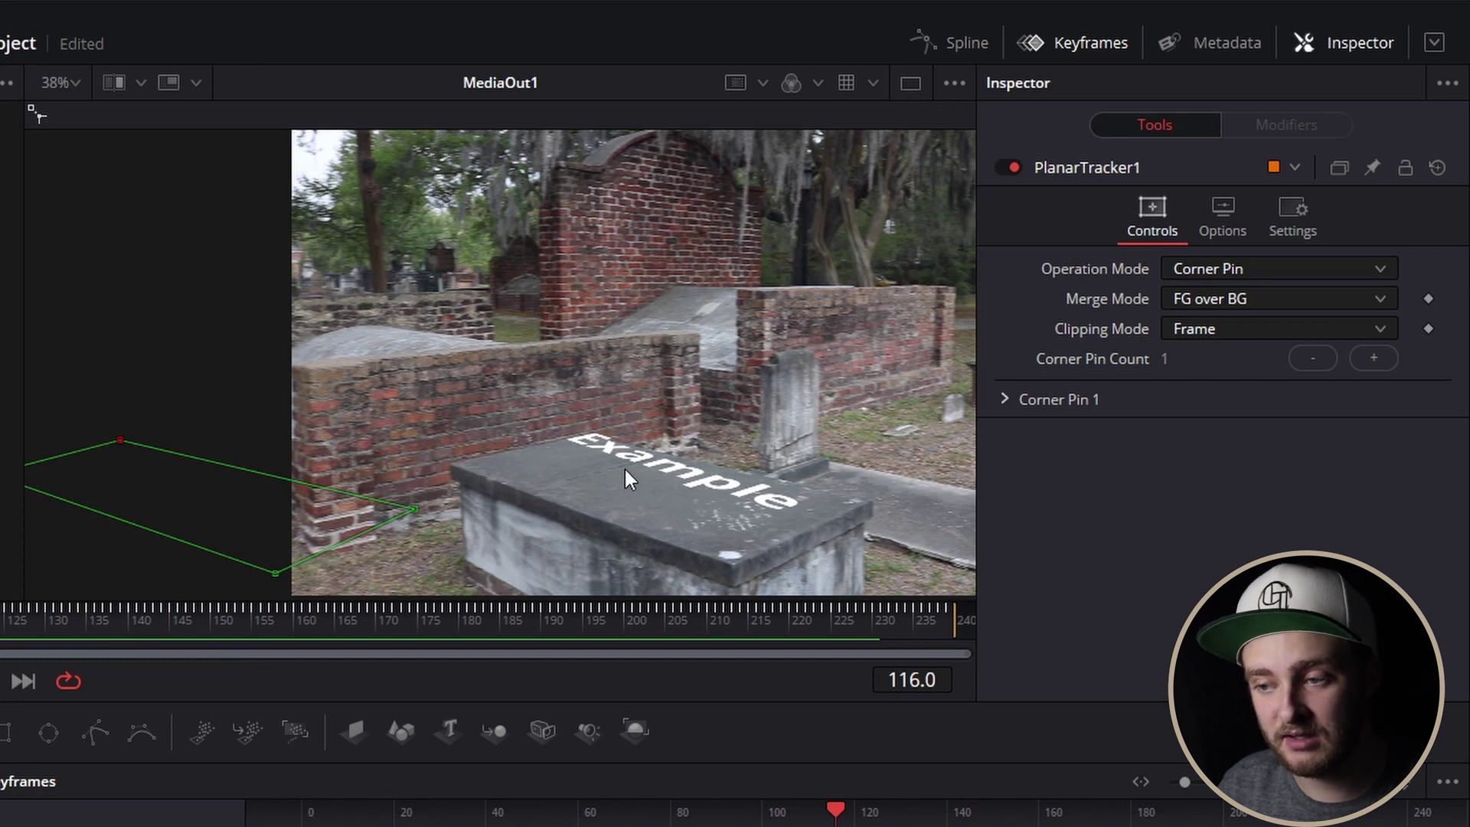